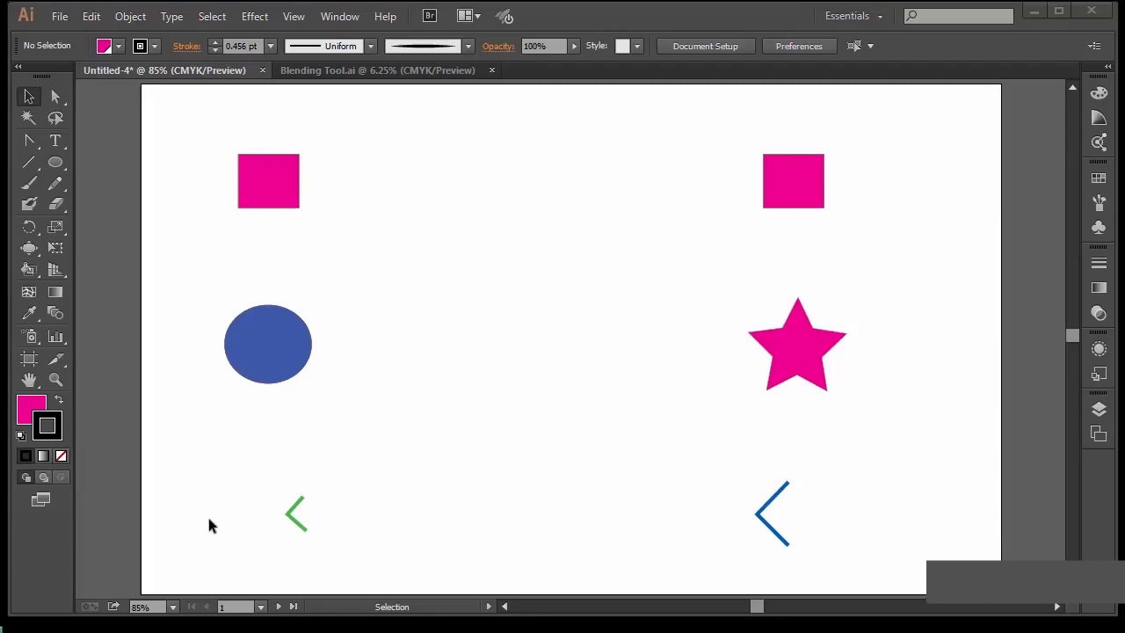
- Blend the two pink squares in the top row into a row of evenly spaced squares
left_click(793, 180)
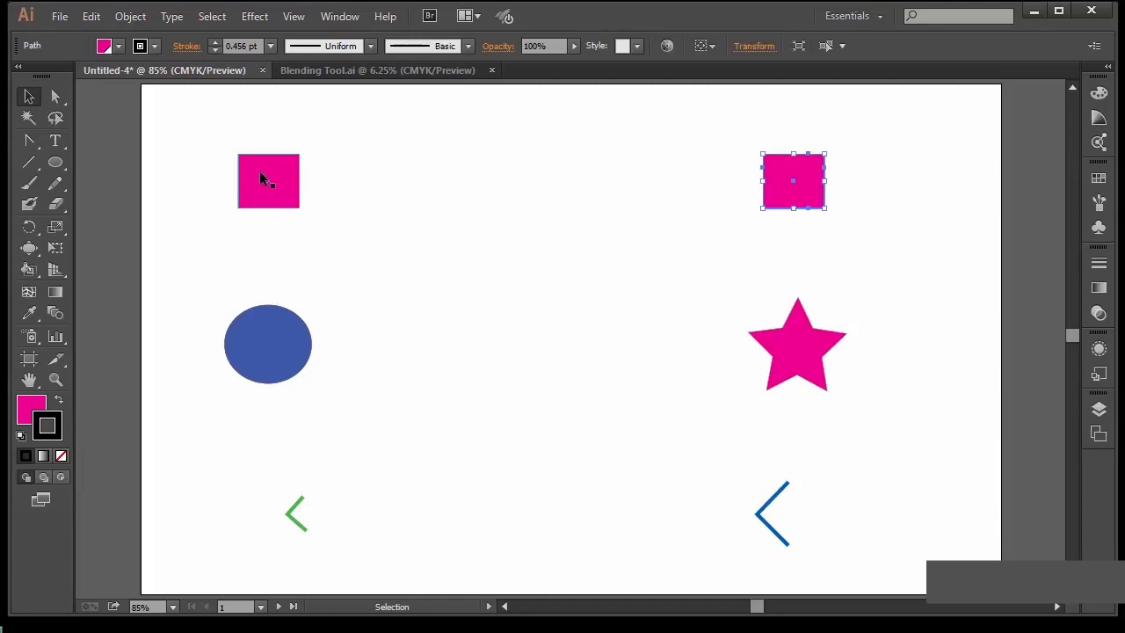
left_click(255, 172)
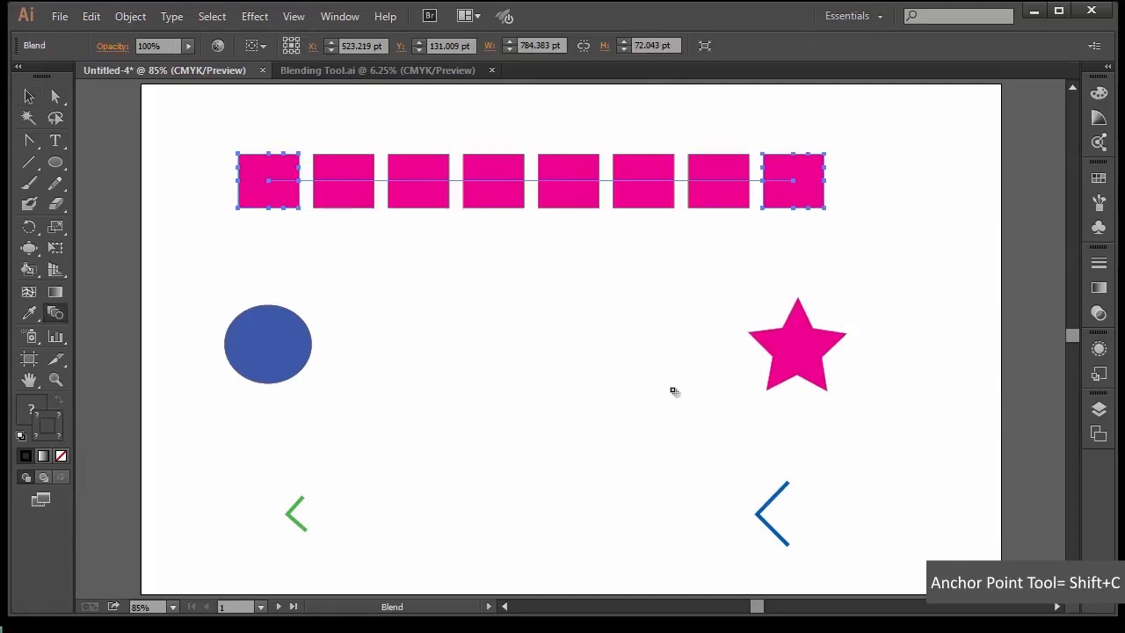
- Recolor only the right end square of the blend with a dark blue fill and deselect it
left_click(56, 98)
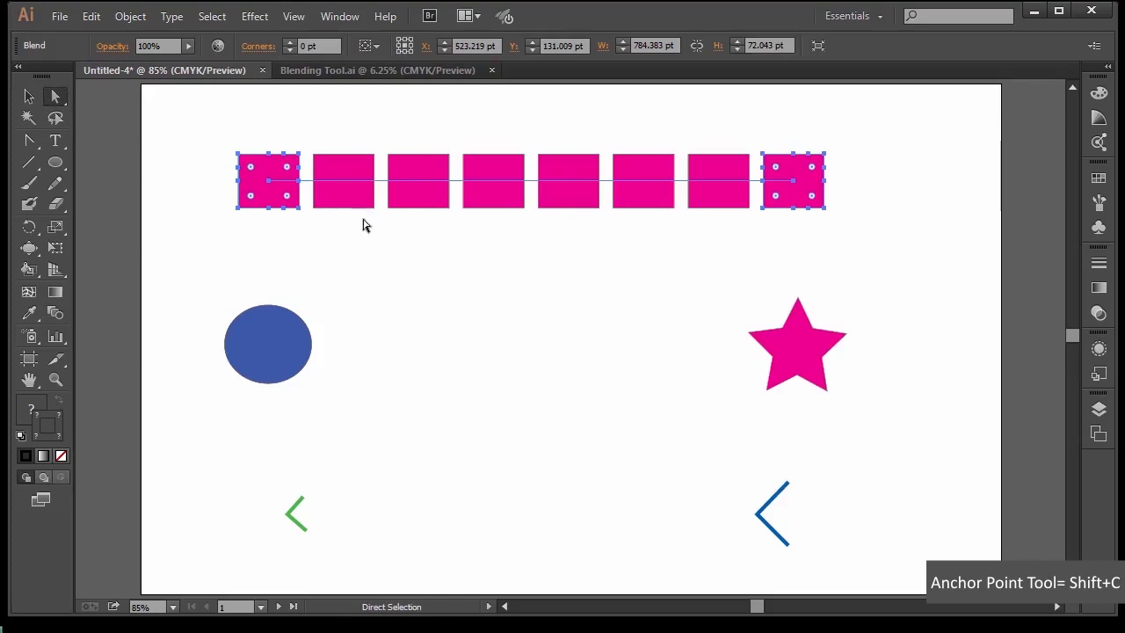
left_click(883, 204)
left_click(801, 174)
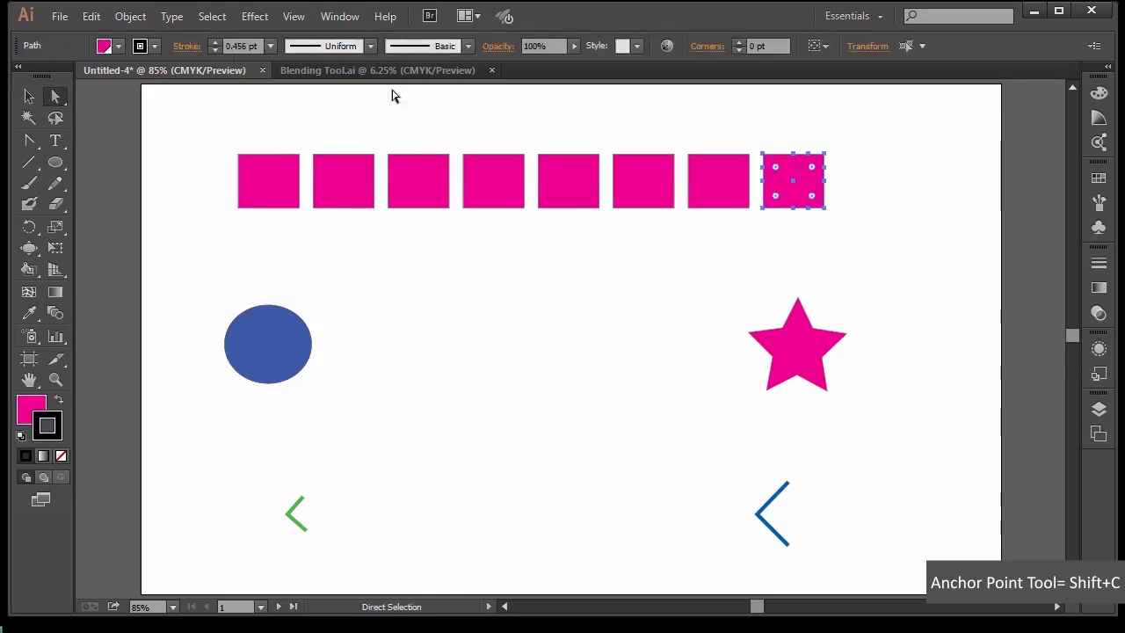
left_click(118, 51)
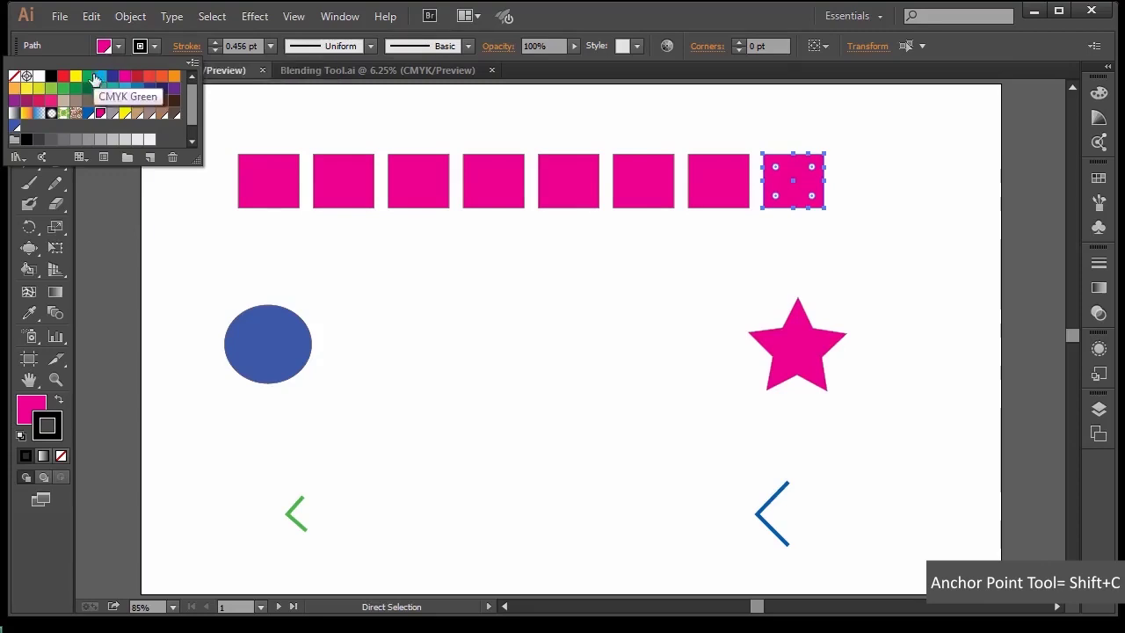
left_click(113, 76)
left_click(480, 285)
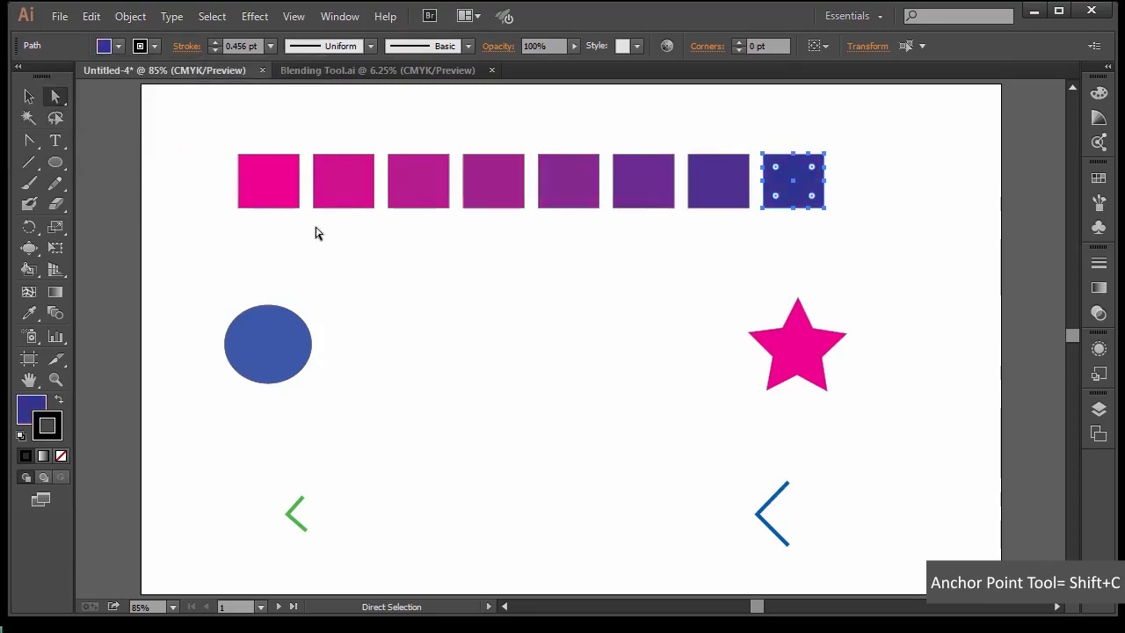
left_click(413, 133)
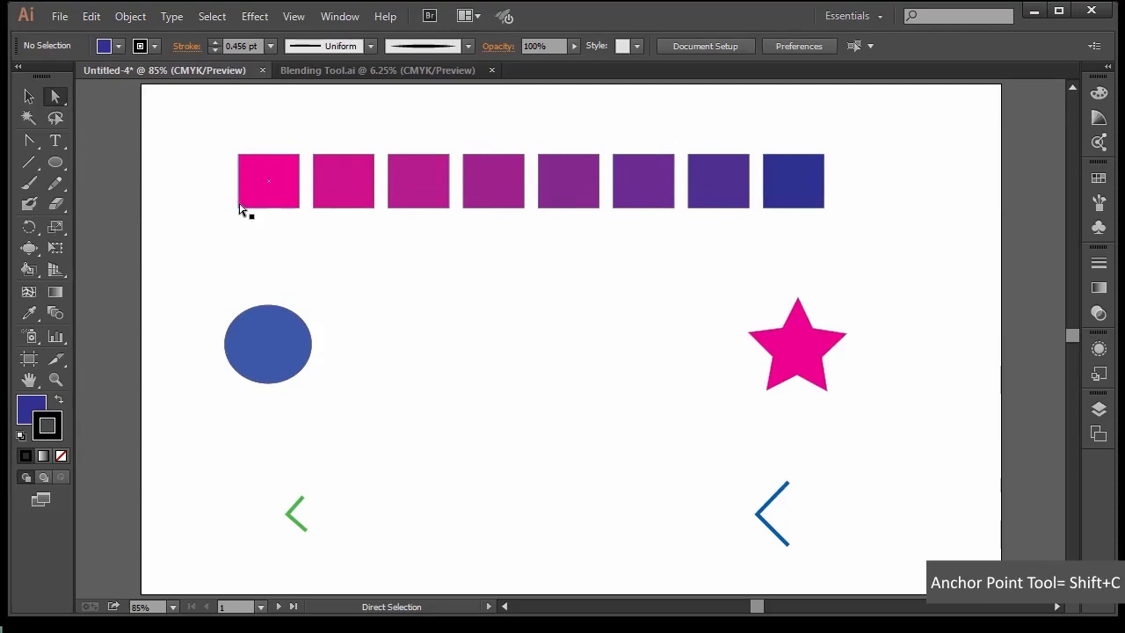
- Bend the spine of the squares blend with the Anchor Point tool, first downward and finally into an upward arch
left_click(30, 141)
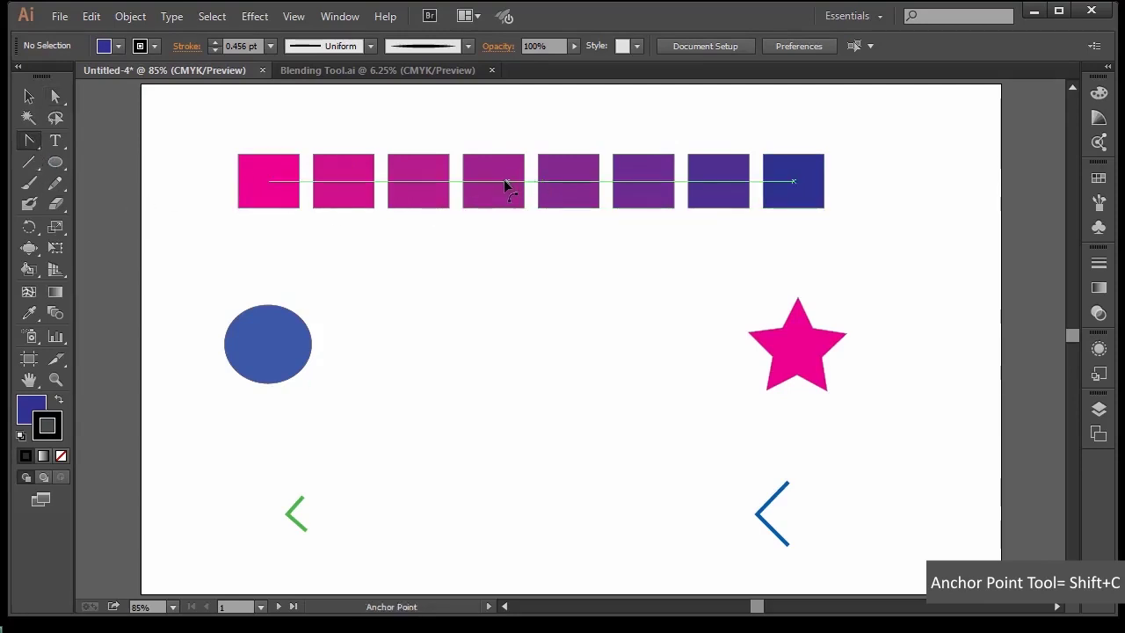
left_click_drag(504, 181, 522, 231)
left_click(29, 140)
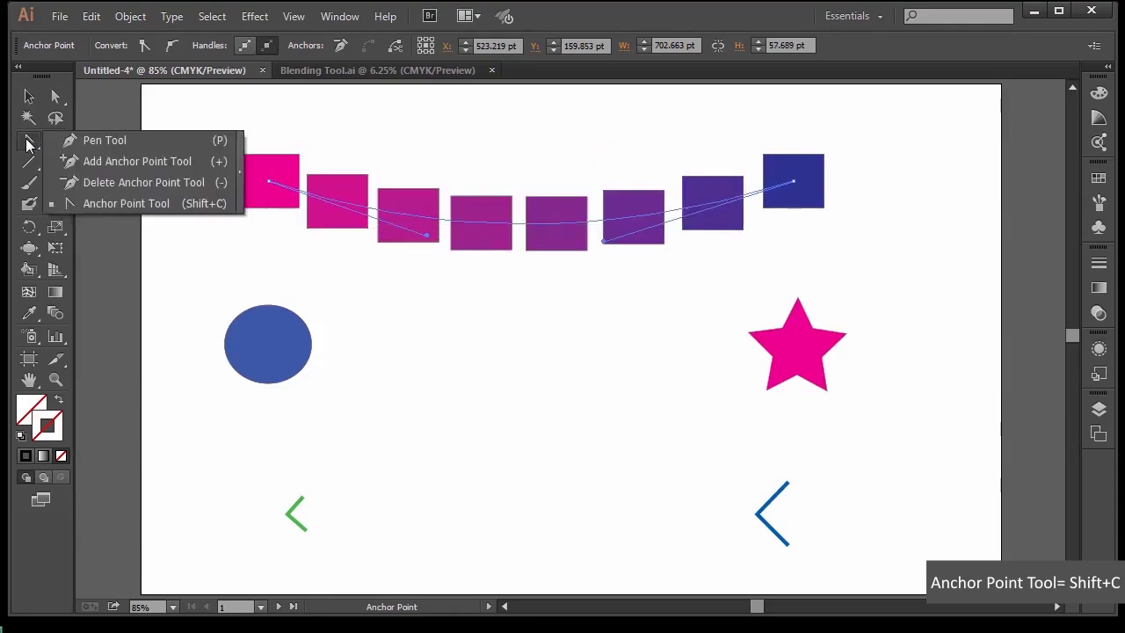
left_click(109, 201)
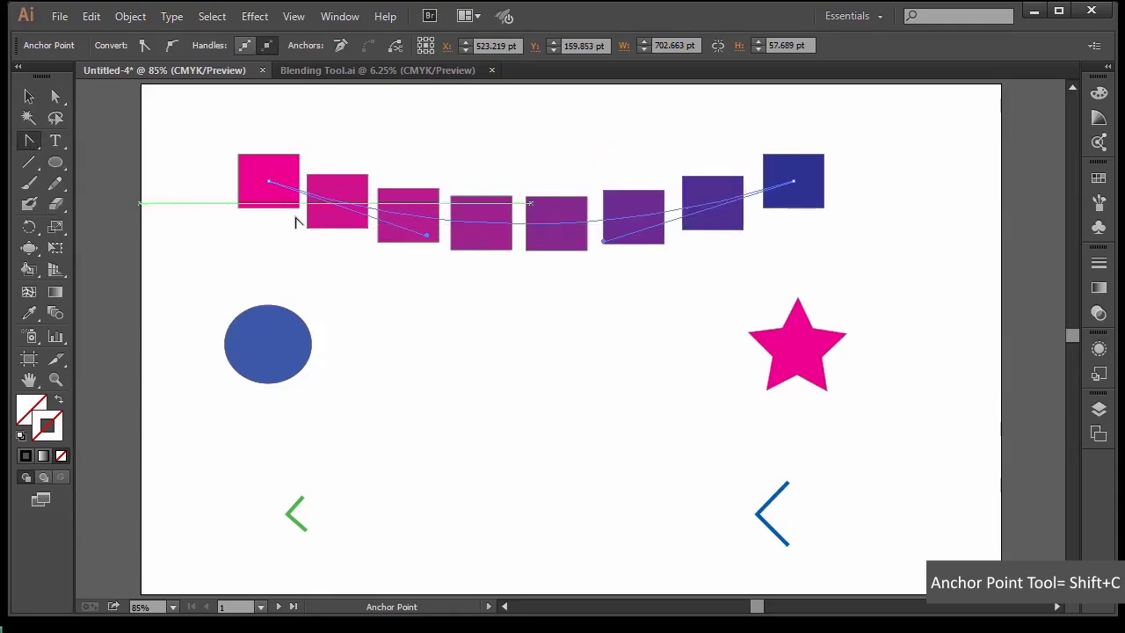
left_click_drag(518, 226, 504, 143)
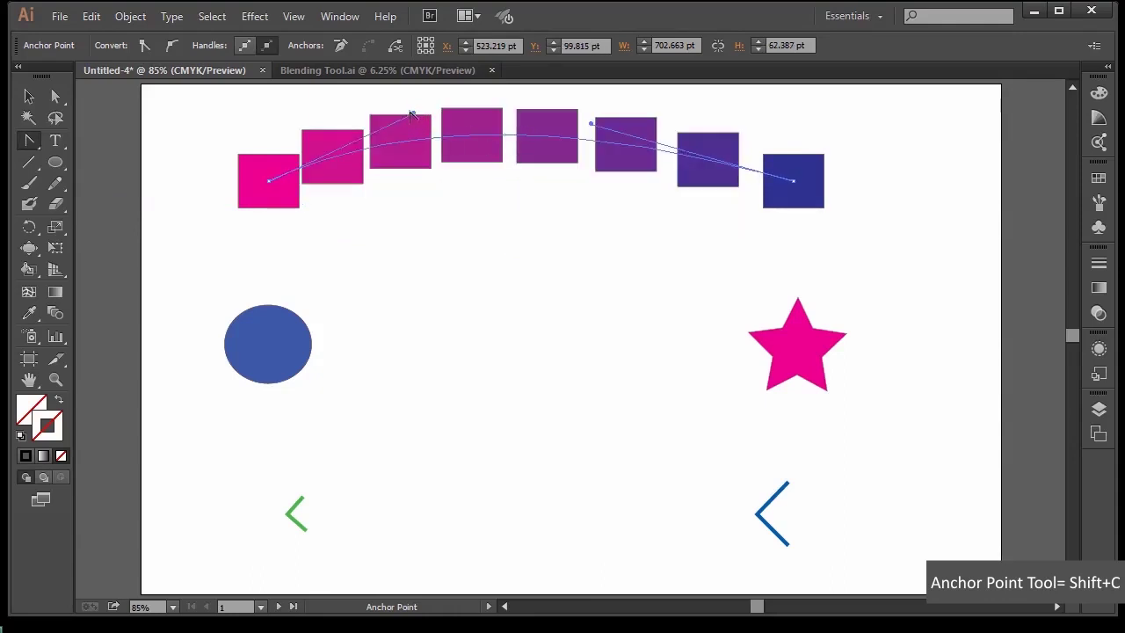
- Adjust both direction handles of the squares blend's spine to form an S-shaped wave, dipping at the pink end and rising toward the blue end
left_click_drag(412, 114, 436, 234)
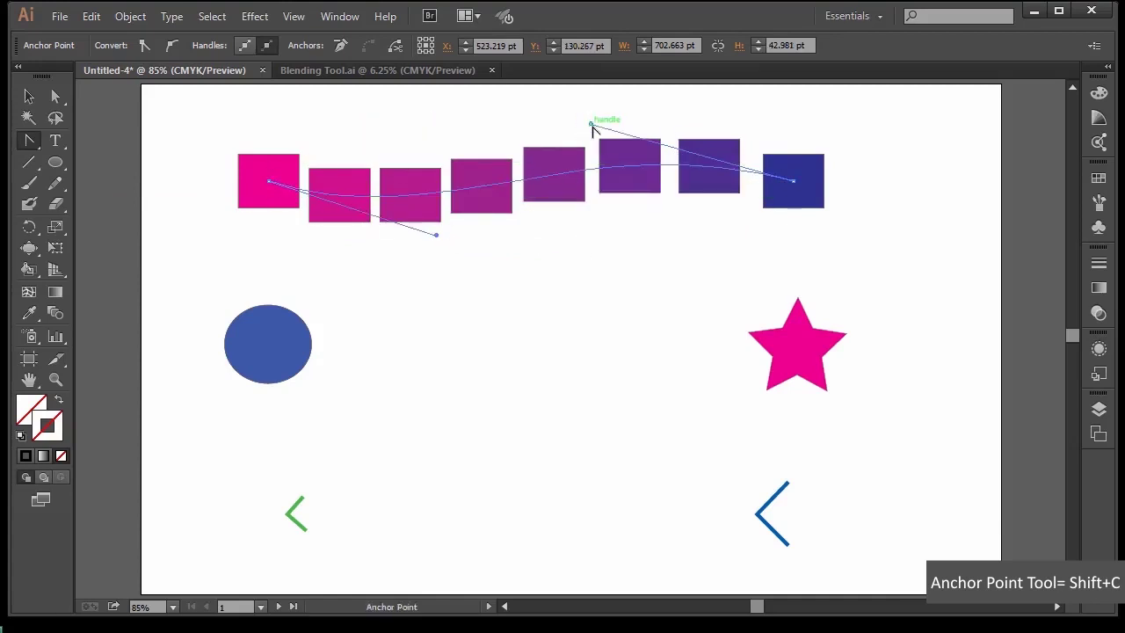
left_click_drag(591, 123, 593, 97)
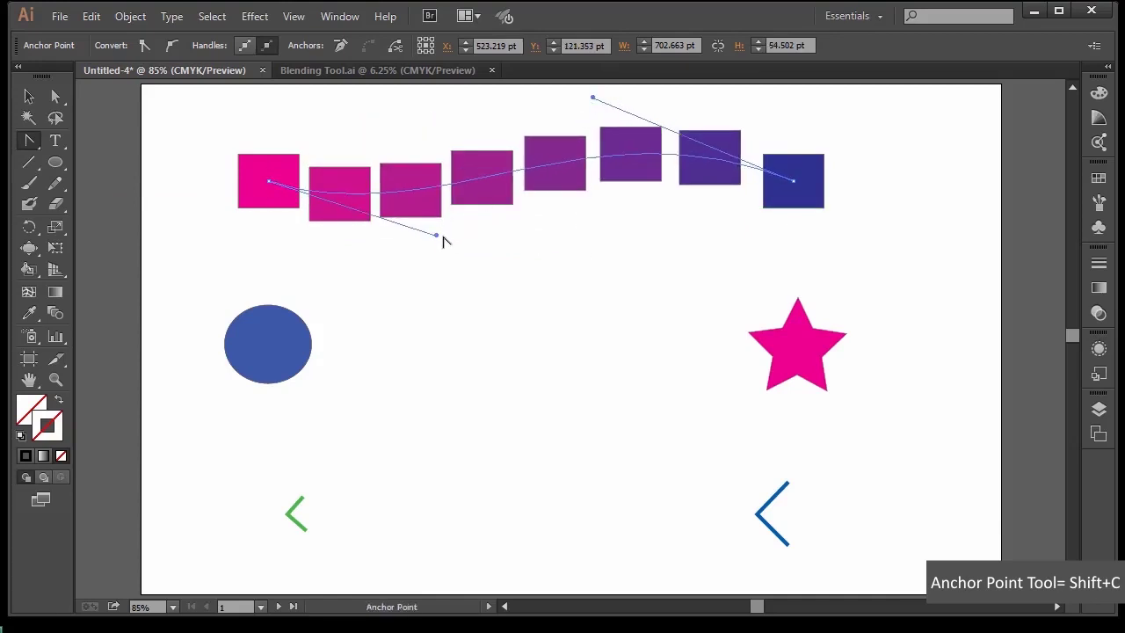
left_click_drag(437, 235, 470, 276)
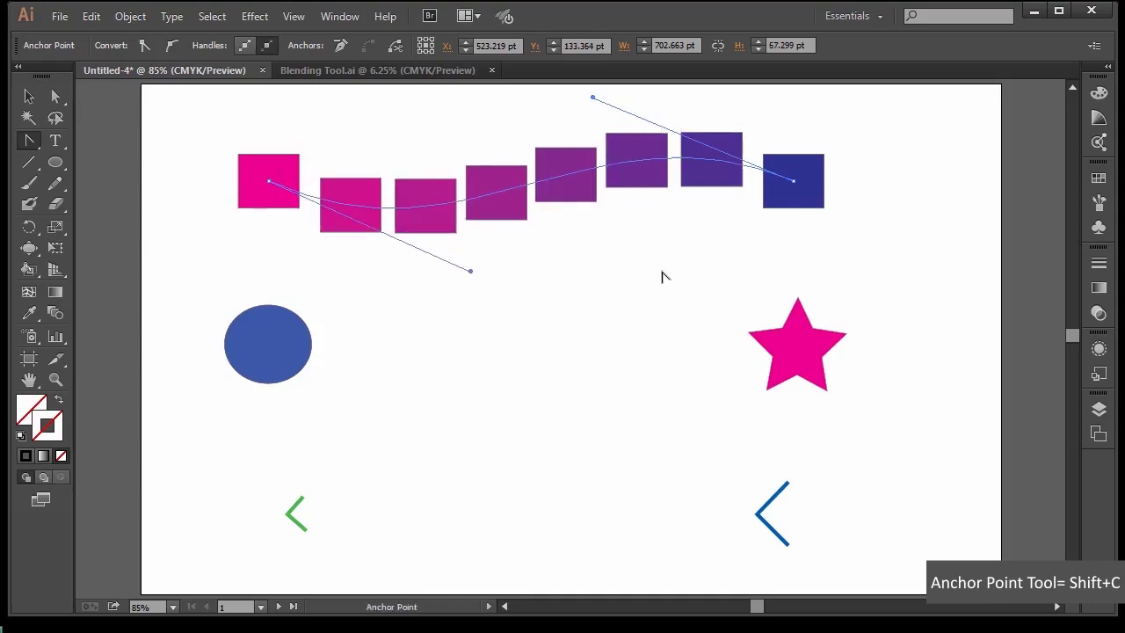
left_click(58, 97)
left_click(167, 129)
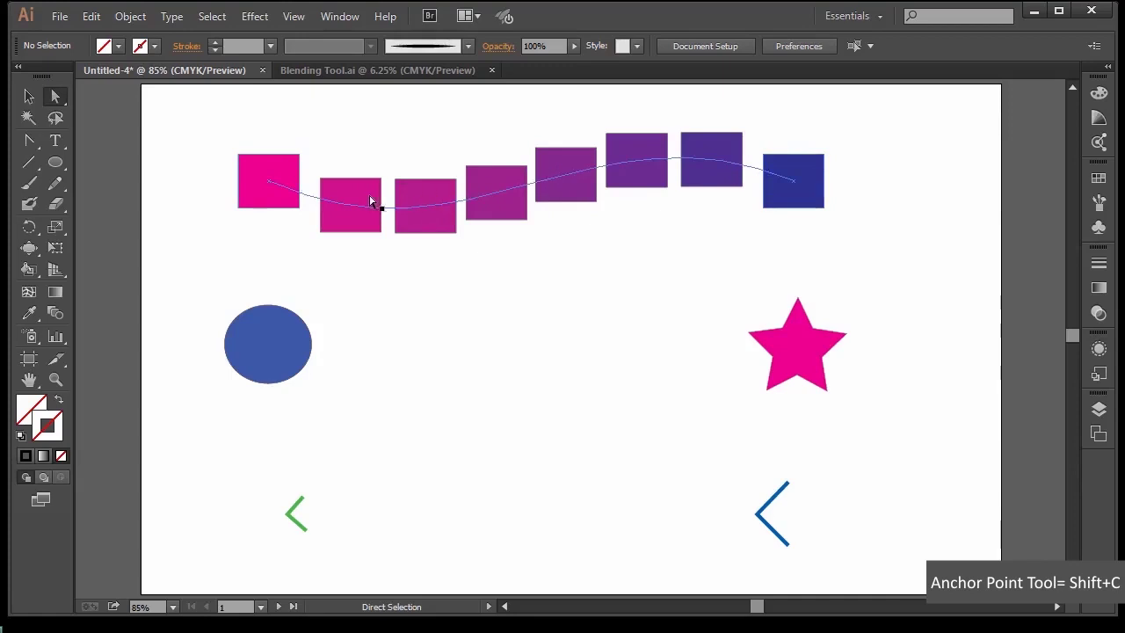
- Round the corners of the dark blue end square of the blend to about 18 pt
left_click(41, 98)
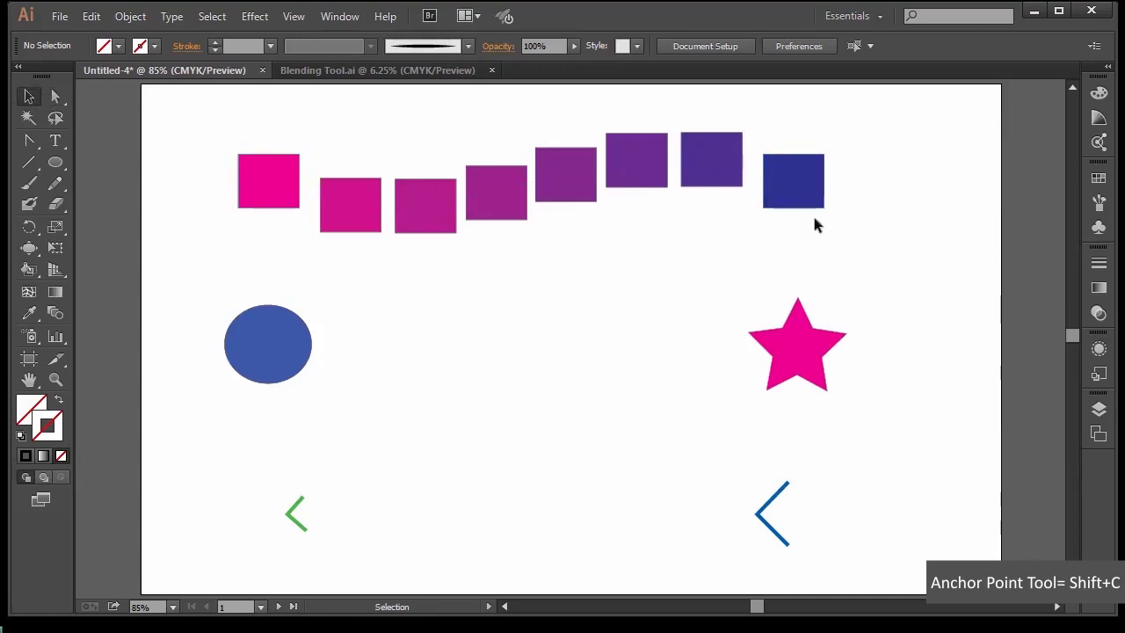
left_click(794, 181)
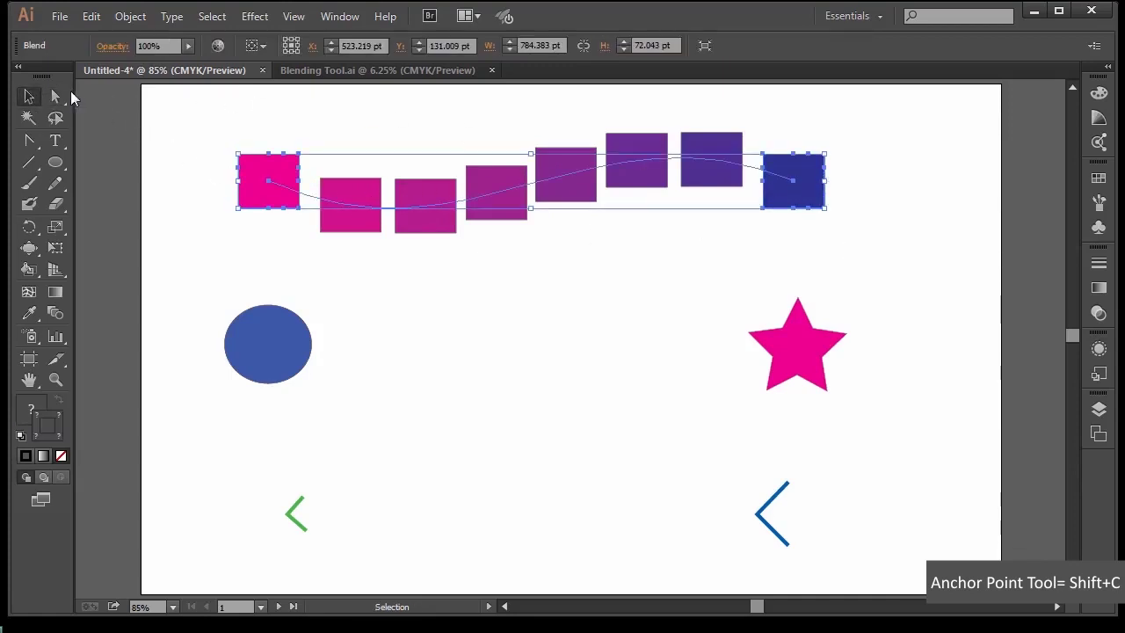
left_click(55, 96)
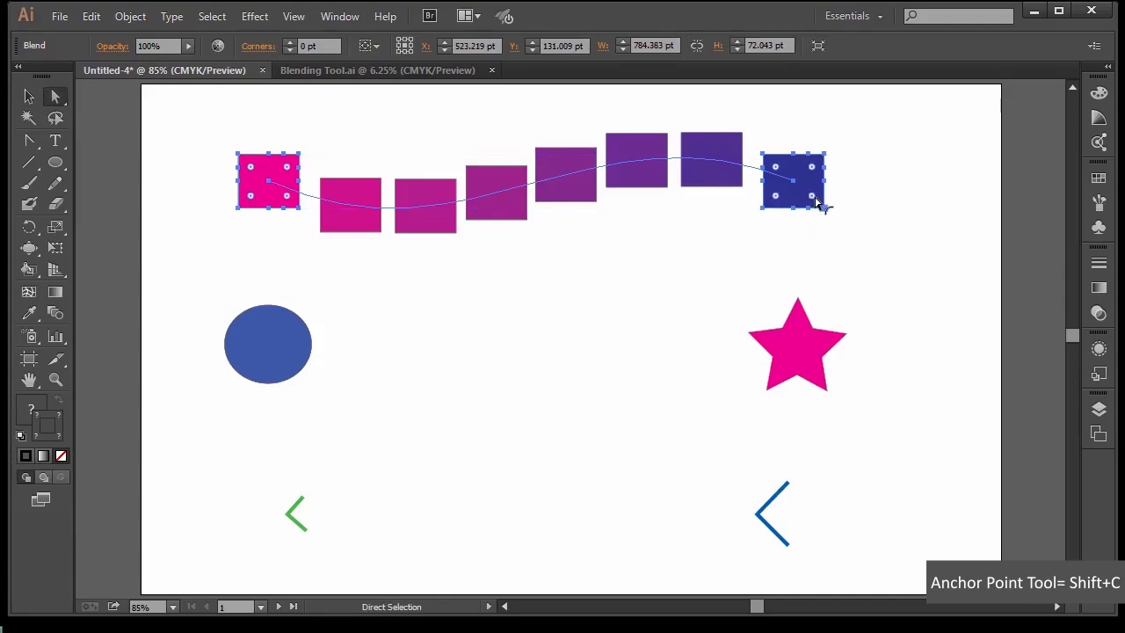
left_click(686, 281)
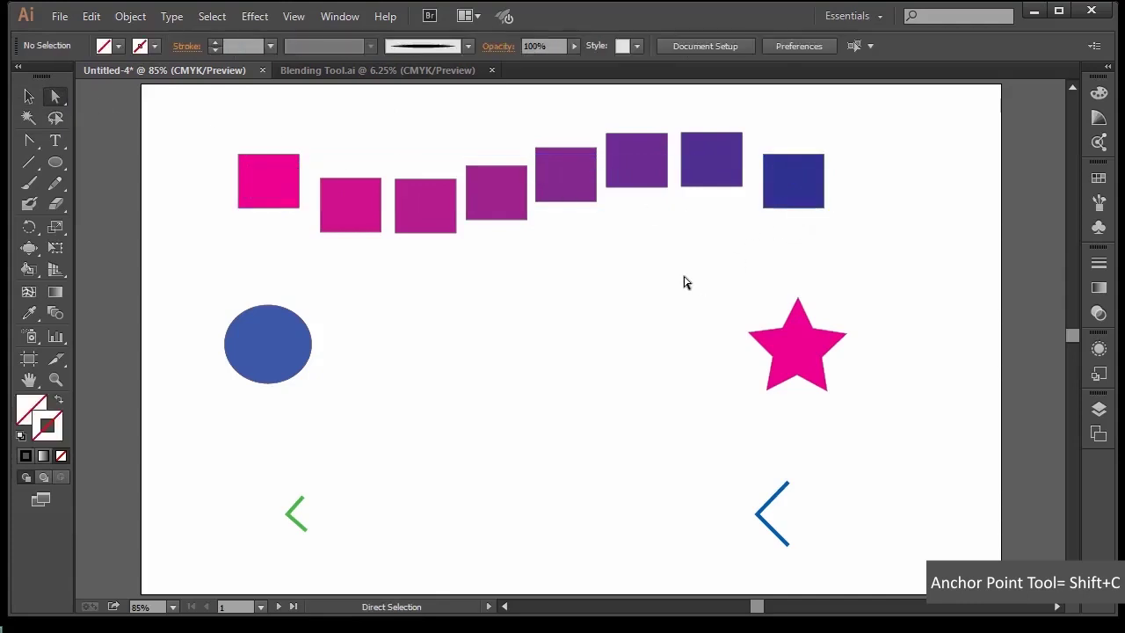
left_click(810, 195)
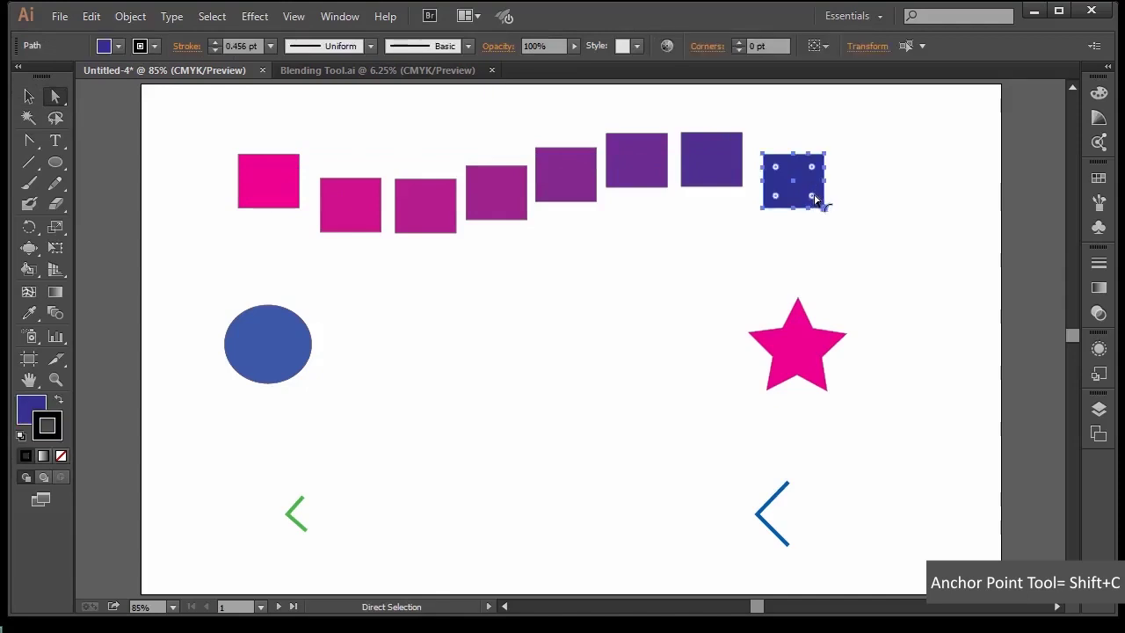
left_click_drag(815, 200, 798, 190)
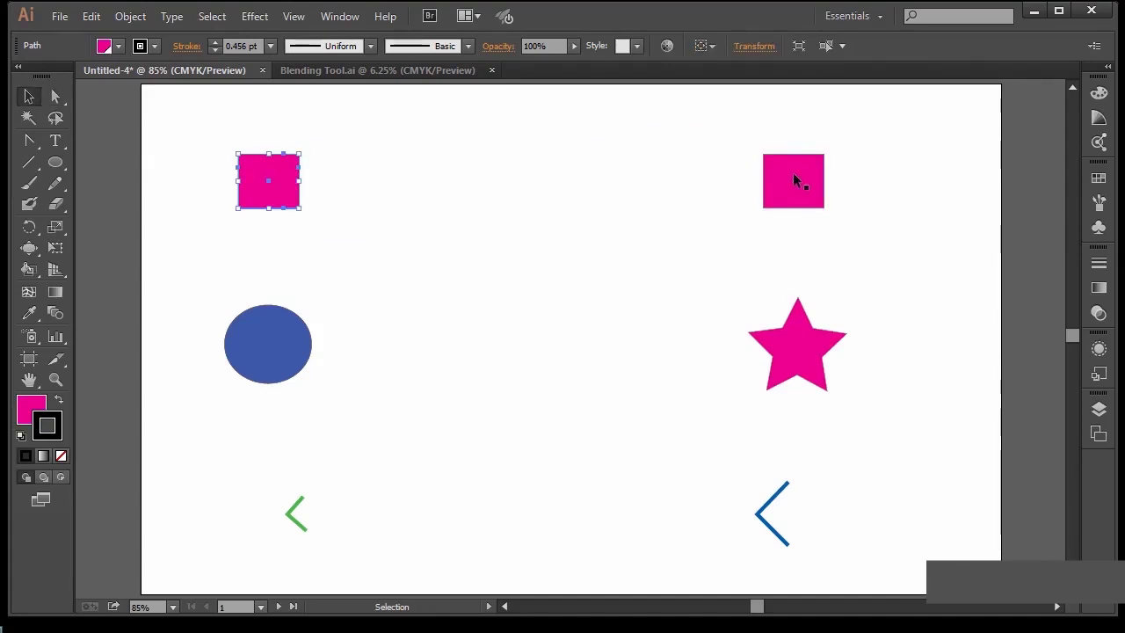
- Open the blend options for the pink square and move the dialog up between the two squares
left_click(55, 313)
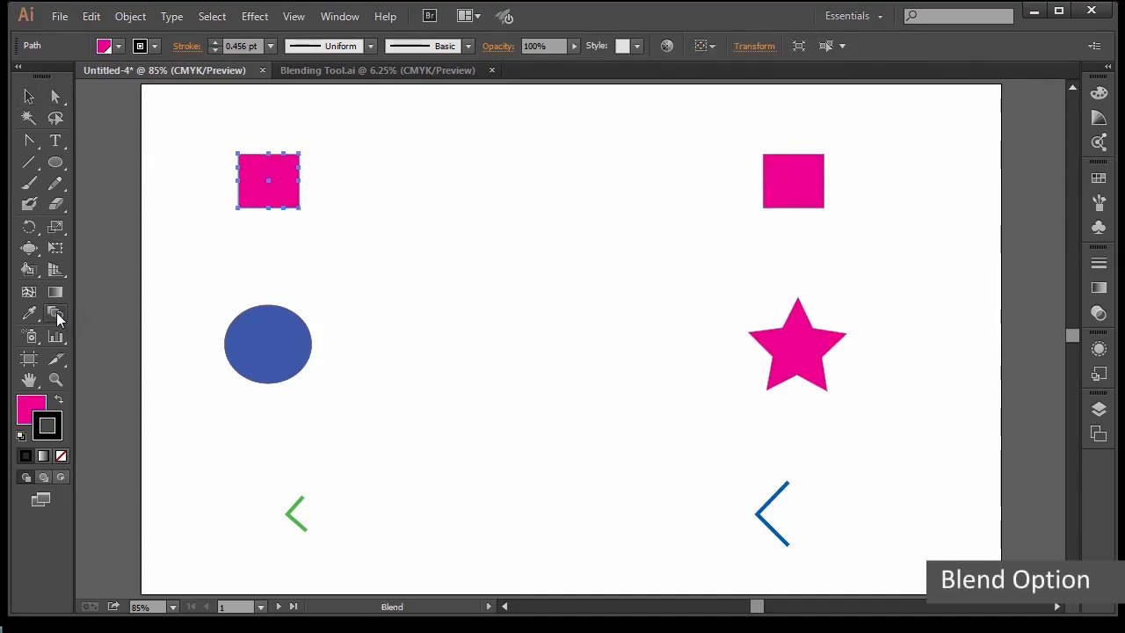
double_click(55, 313)
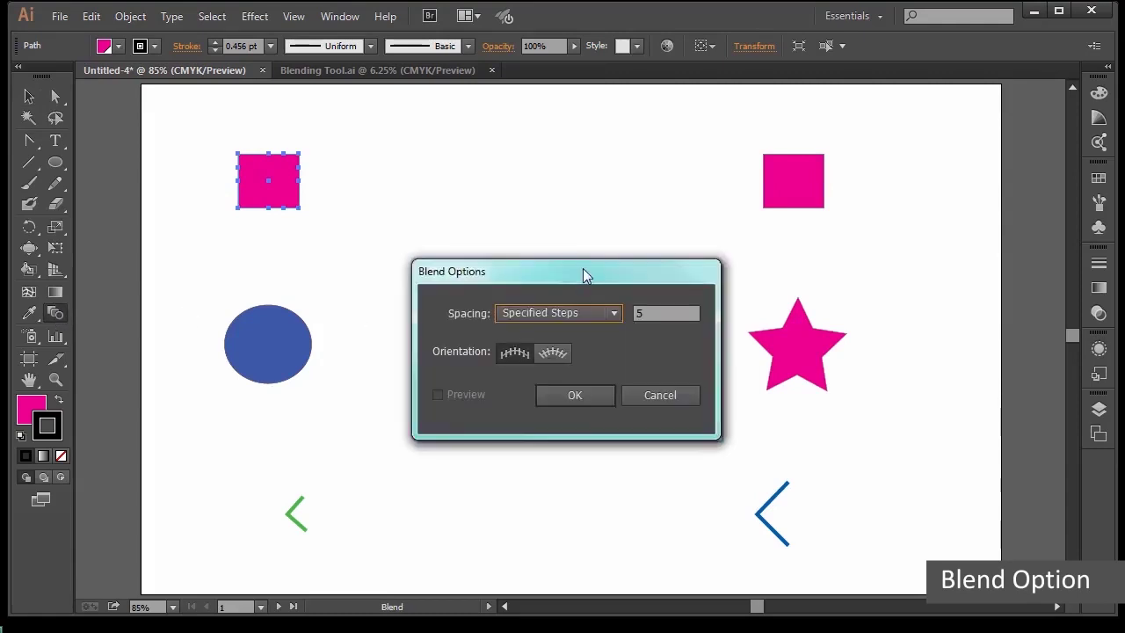
left_click_drag(586, 261, 564, 112)
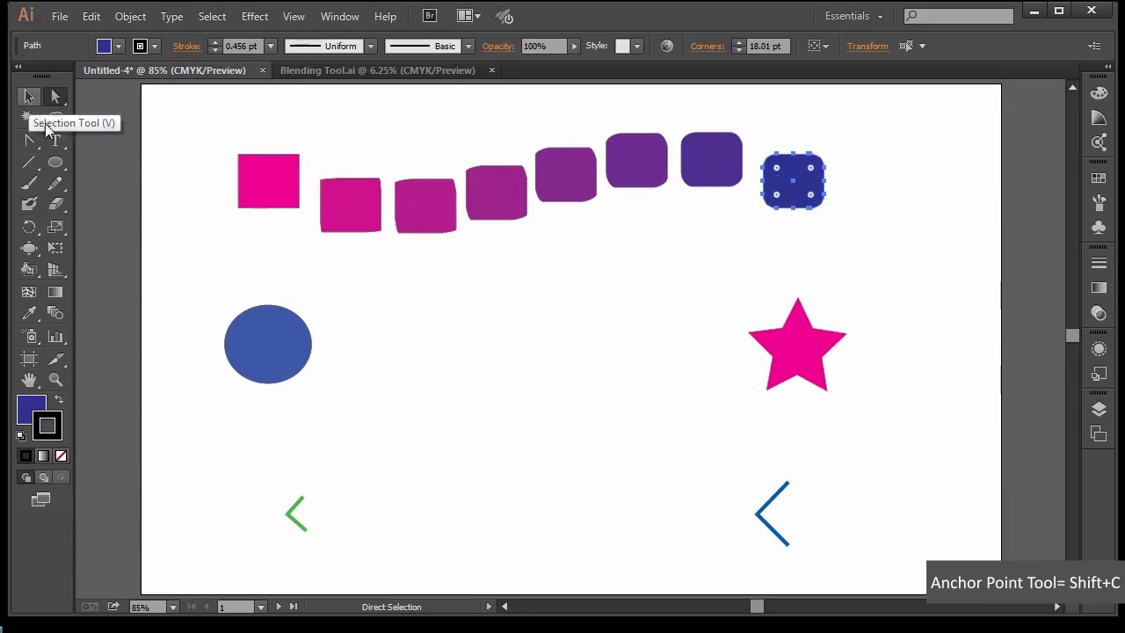
- Move the pink star farther right and blend the blue circle into it
left_click(30, 96)
left_click(232, 290)
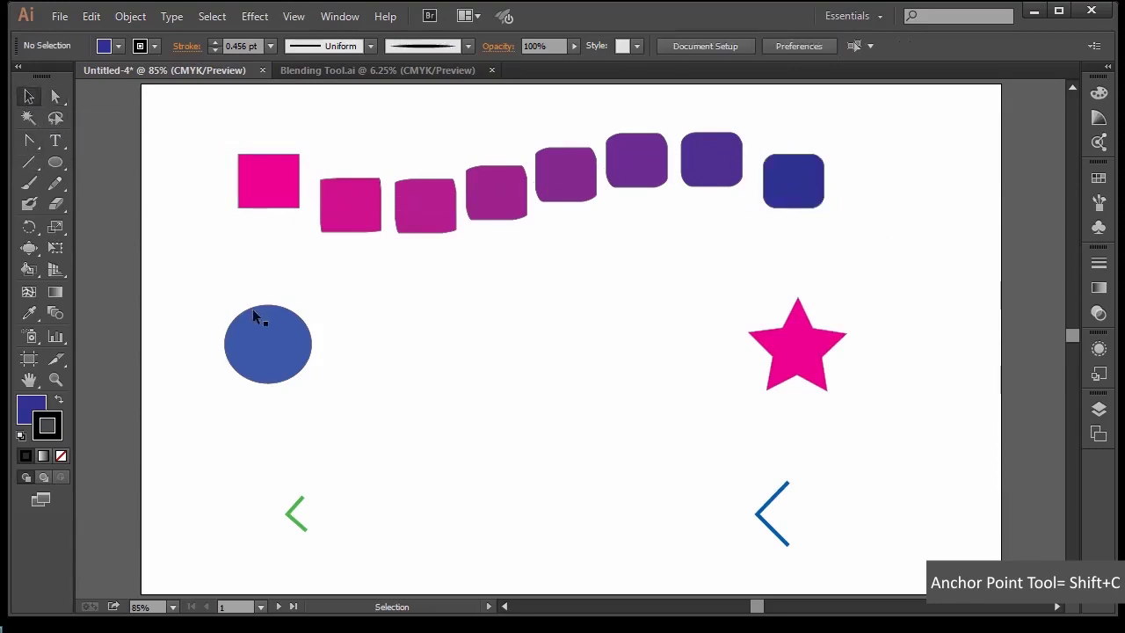
left_click(255, 337)
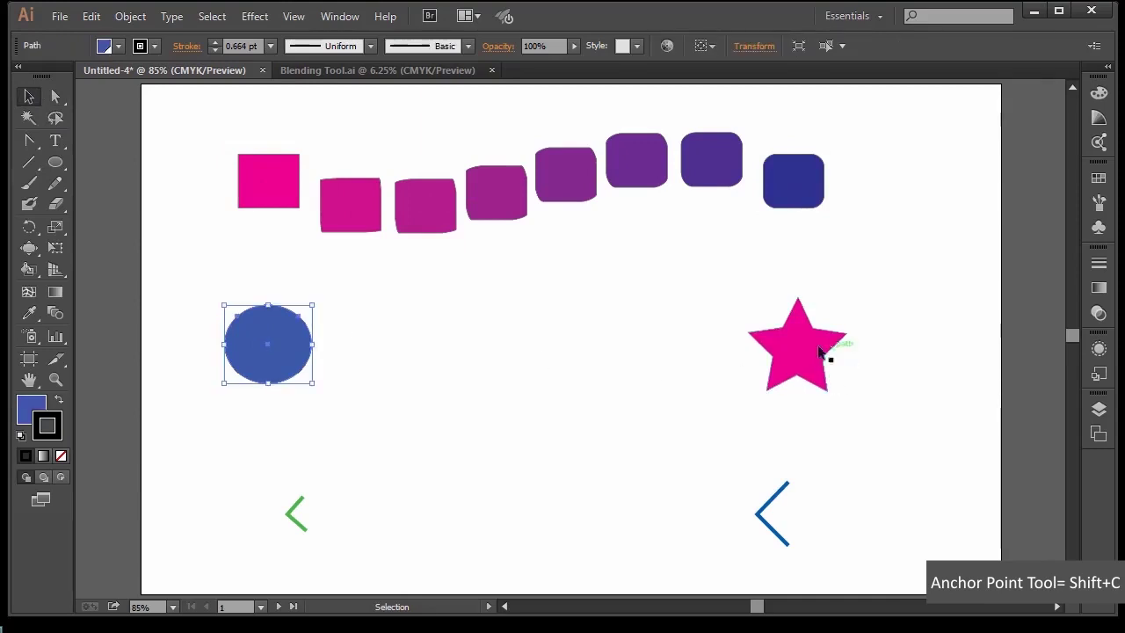
left_click(810, 352)
left_click_drag(810, 353, 890, 351)
key("w")
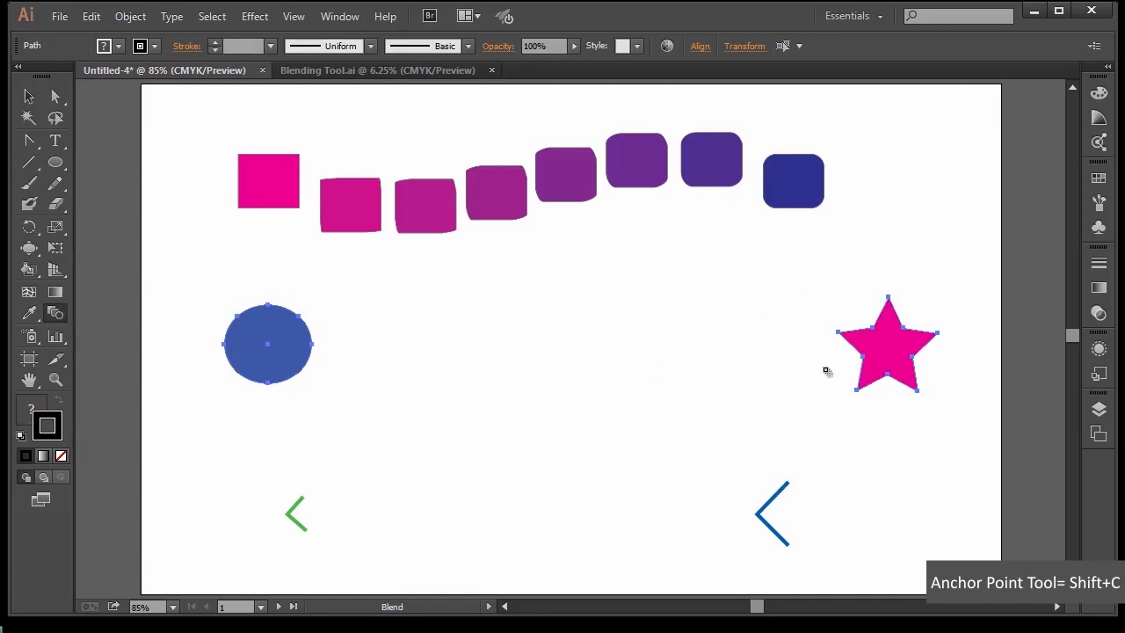
left_click(894, 357)
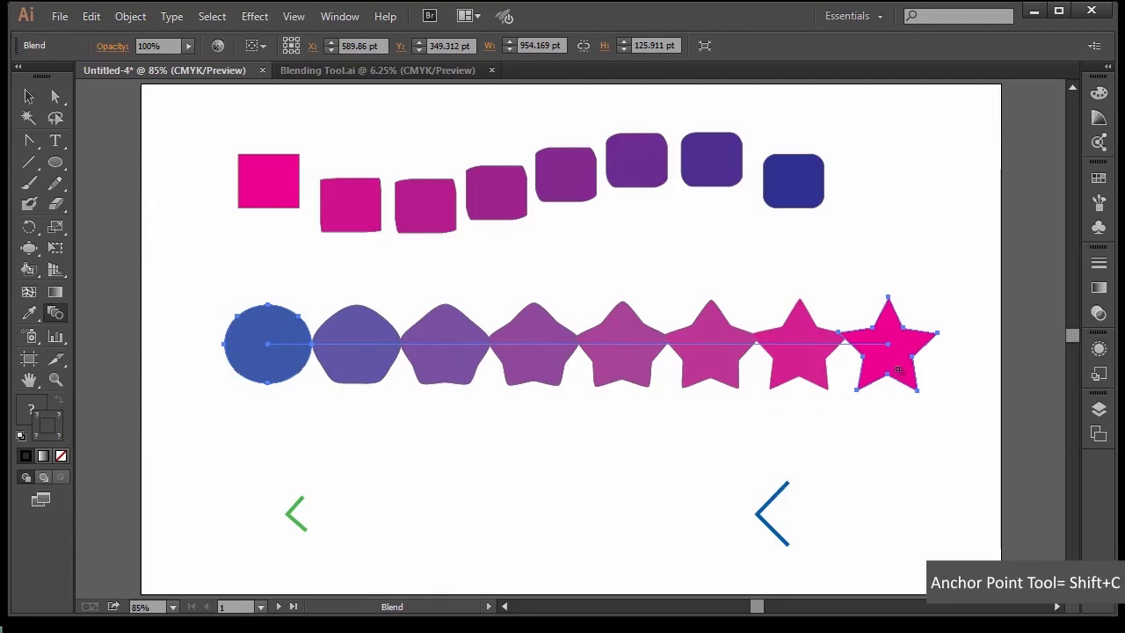
- Bend the circle-to-star blend's spine upward with the Anchor Point tool, then pull it back down into a slight wave
key("shift+c")
left_click_drag(27, 145, 116, 198)
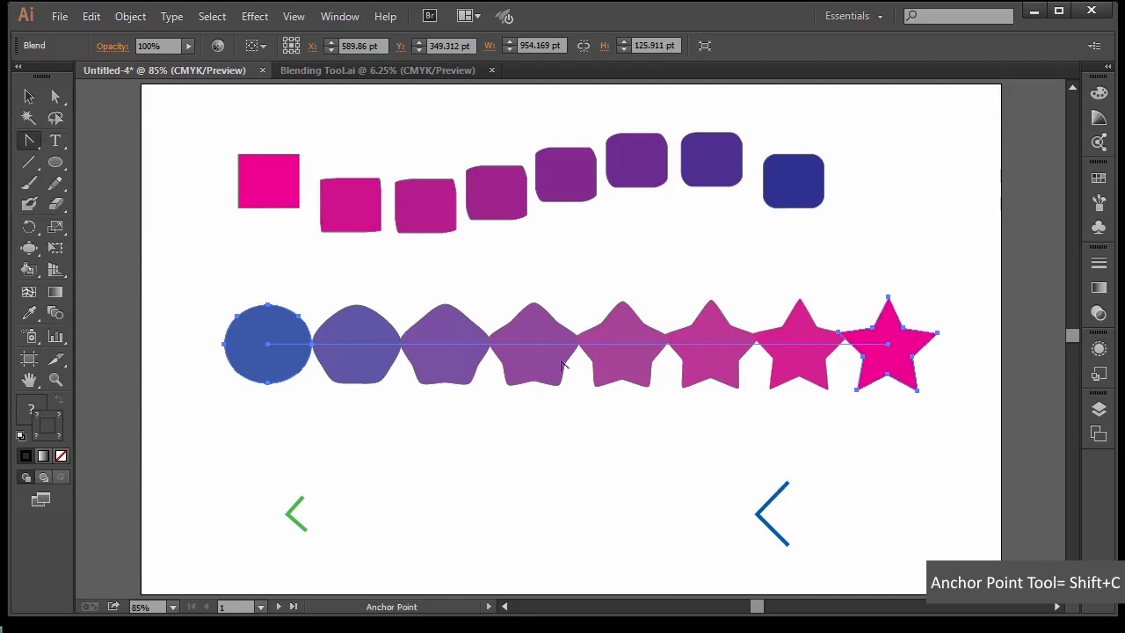
left_click_drag(572, 355, 588, 243)
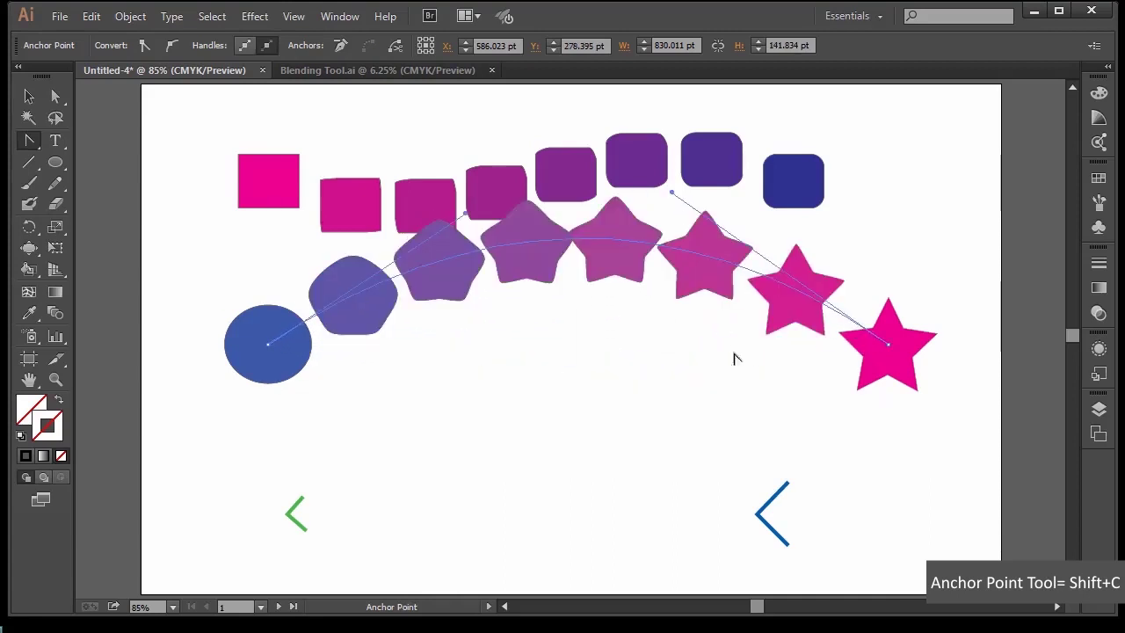
left_click_drag(682, 267, 577, 360)
- Blend the green chevron and the blue chevron together with Smooth Color spacing
key("a")
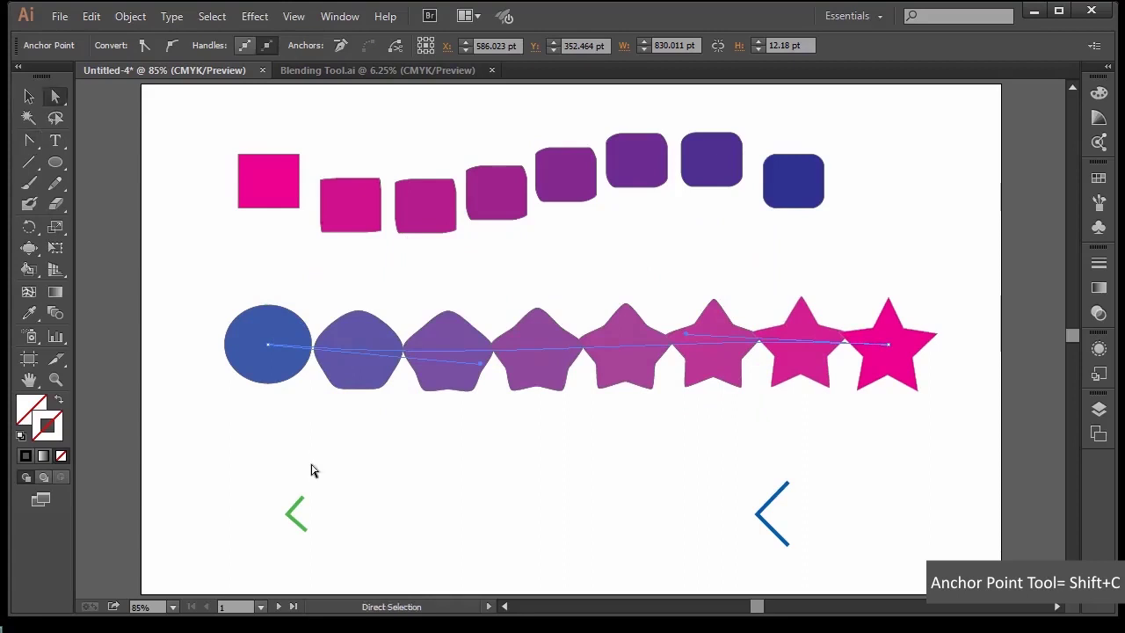
left_click_drag(258, 463, 905, 584)
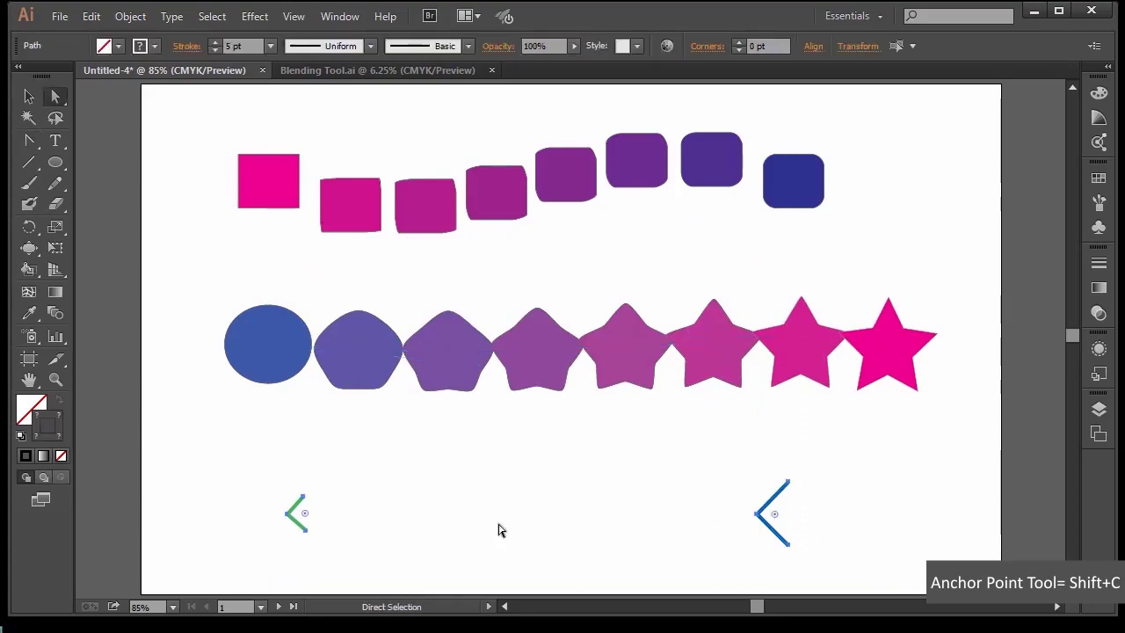
left_click_drag(301, 532, 307, 531)
left_click_drag(788, 543, 789, 544)
double_click(55, 313)
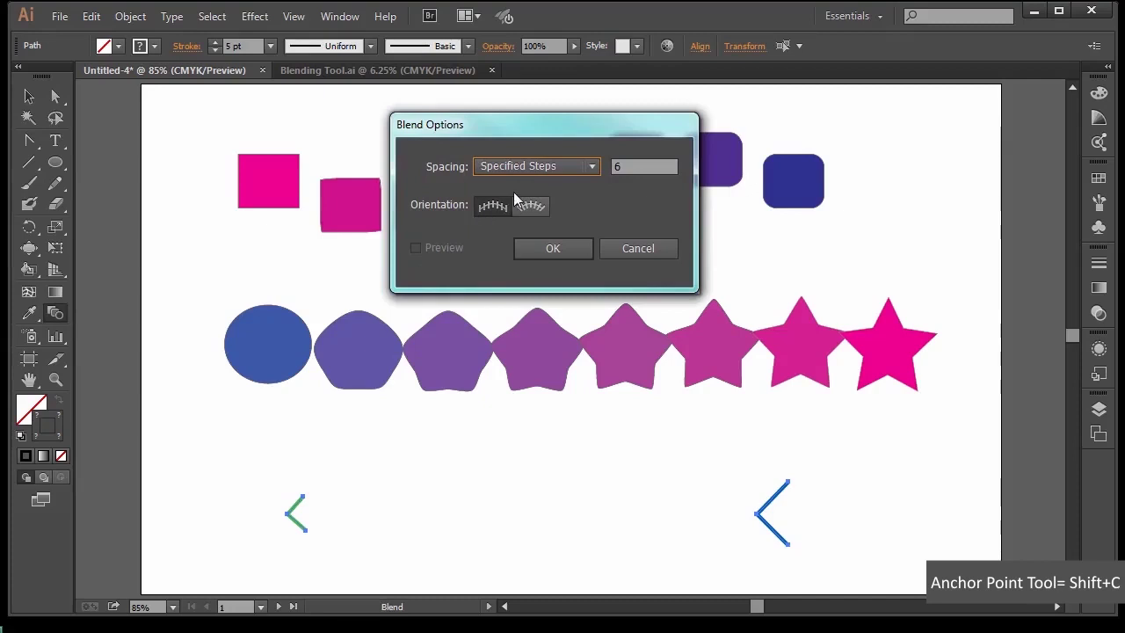
left_click(592, 169)
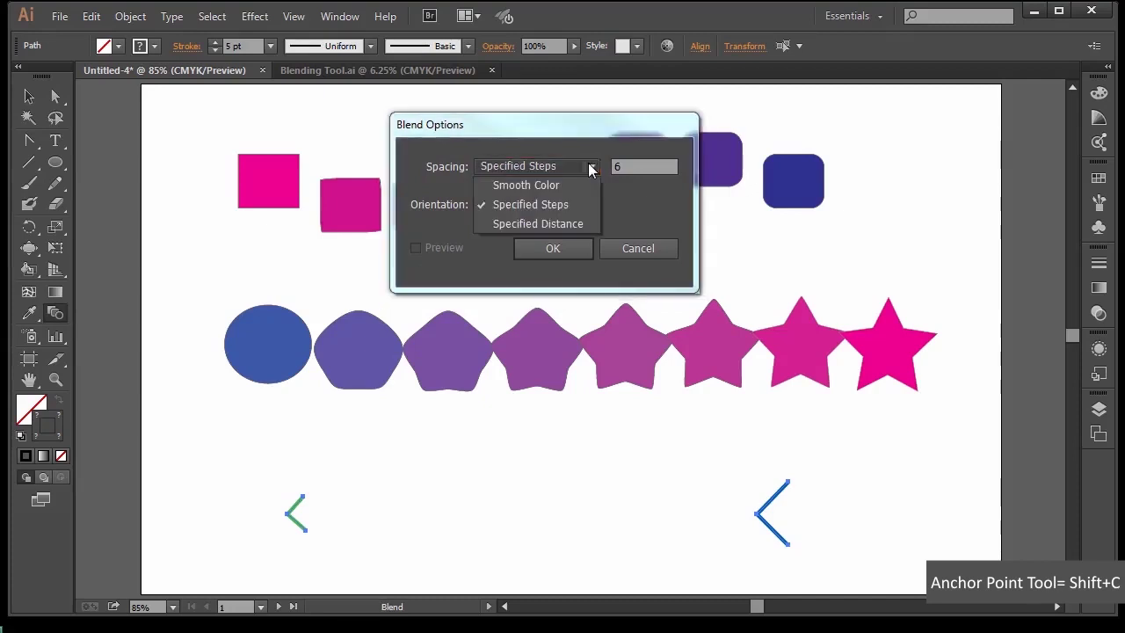
left_click(545, 186)
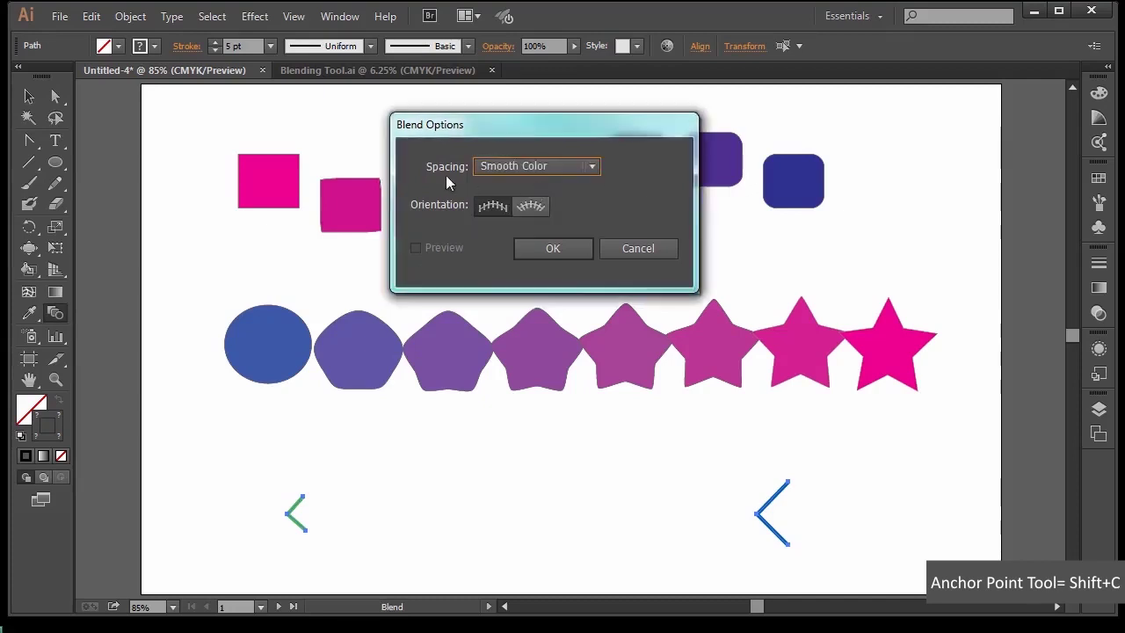
left_click(551, 248)
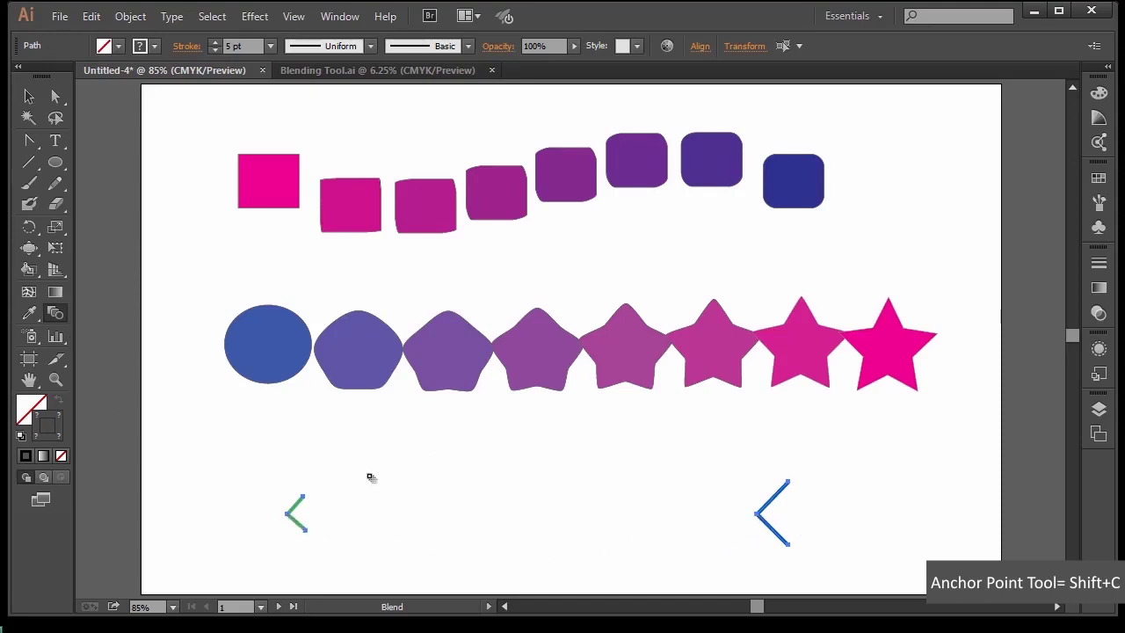
left_click(295, 509)
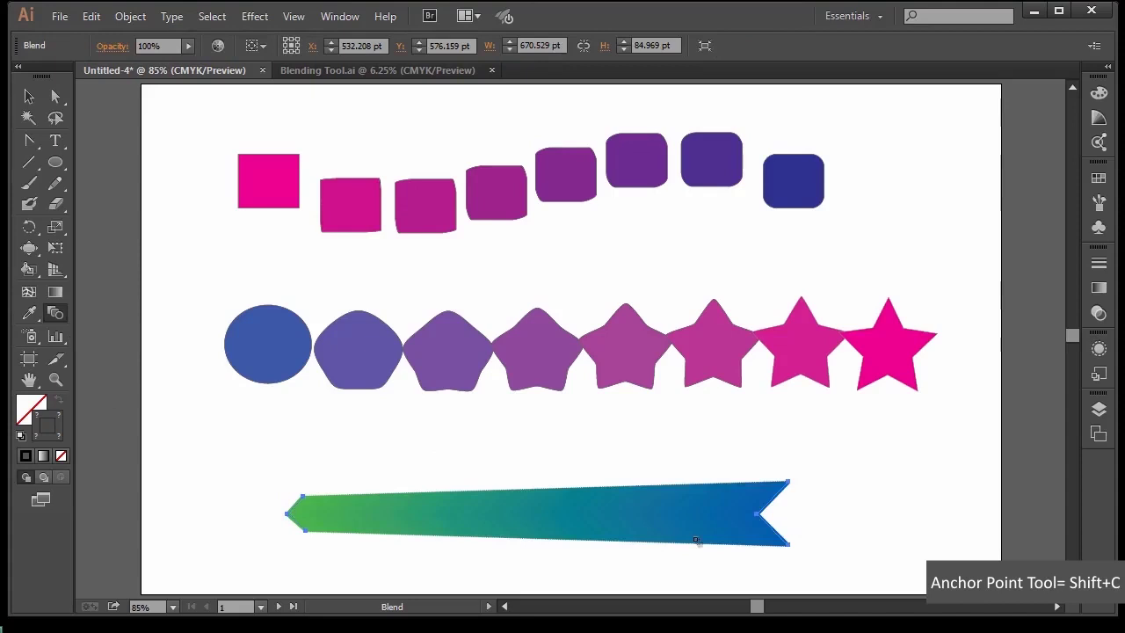
- Select the pink star at the end of the circle-to-star blend with the Direct Selection tool
left_click(55, 96)
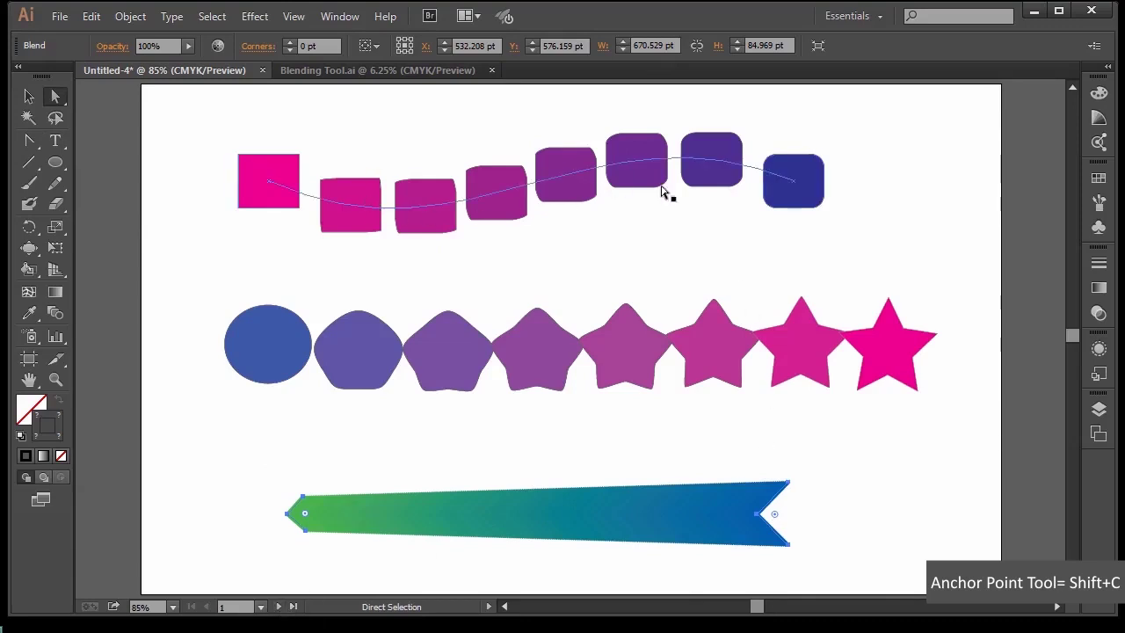
left_click(900, 360)
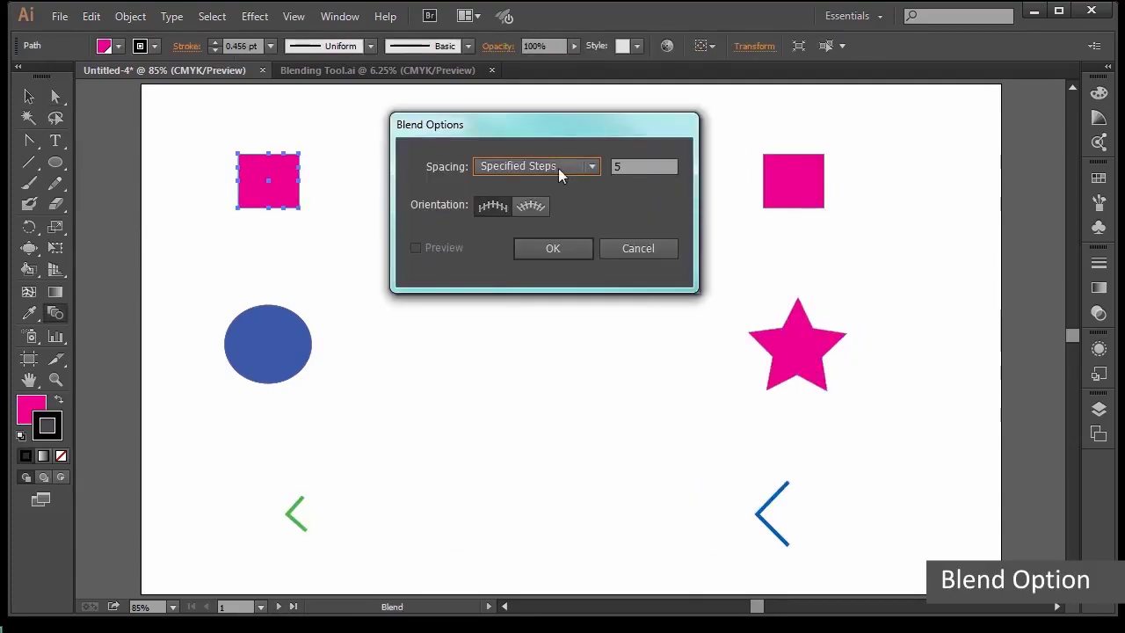
- Switch the blend spacing for the pink square to Smooth Color
left_click(590, 167)
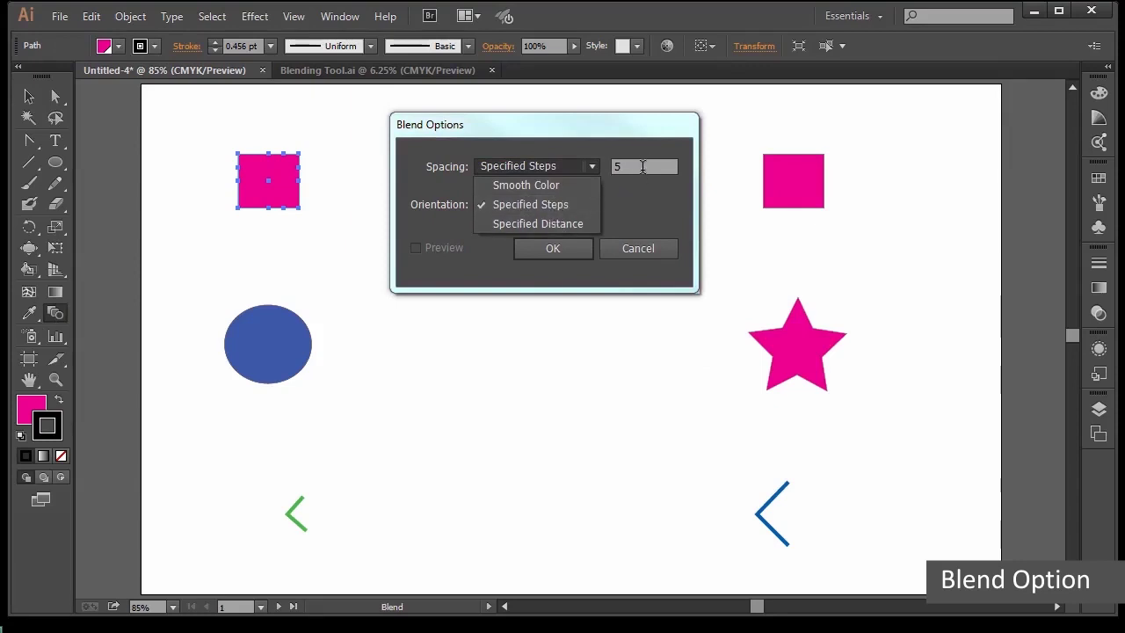
left_click(567, 186)
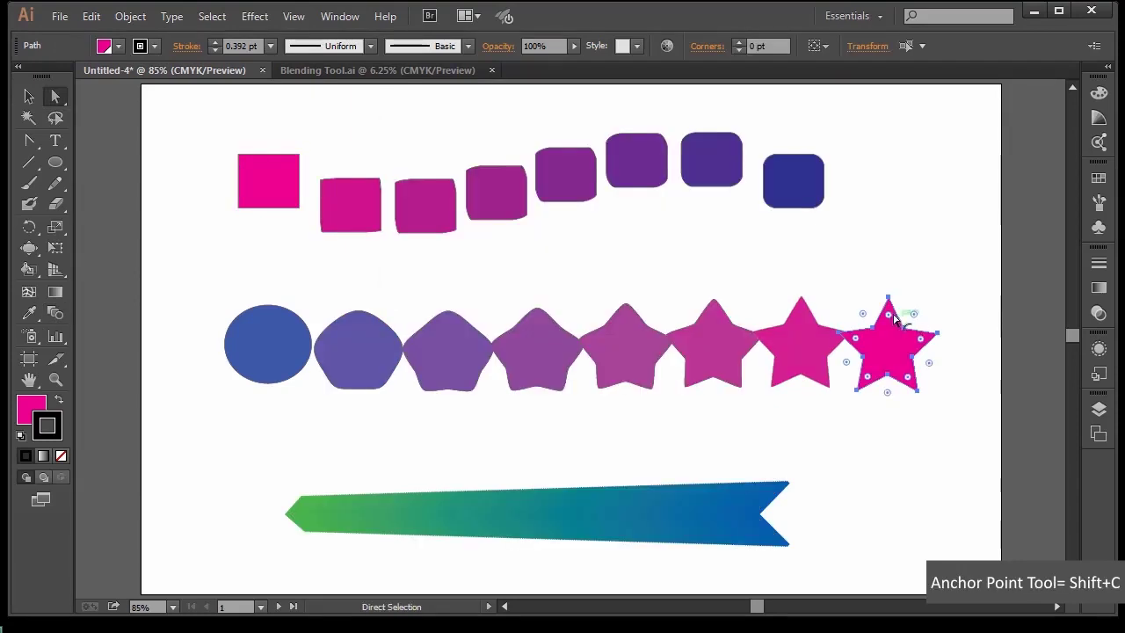
- Round the corners of the blend's end star to about 15 pt and fill its start circle with green
left_click_drag(896, 319, 898, 383)
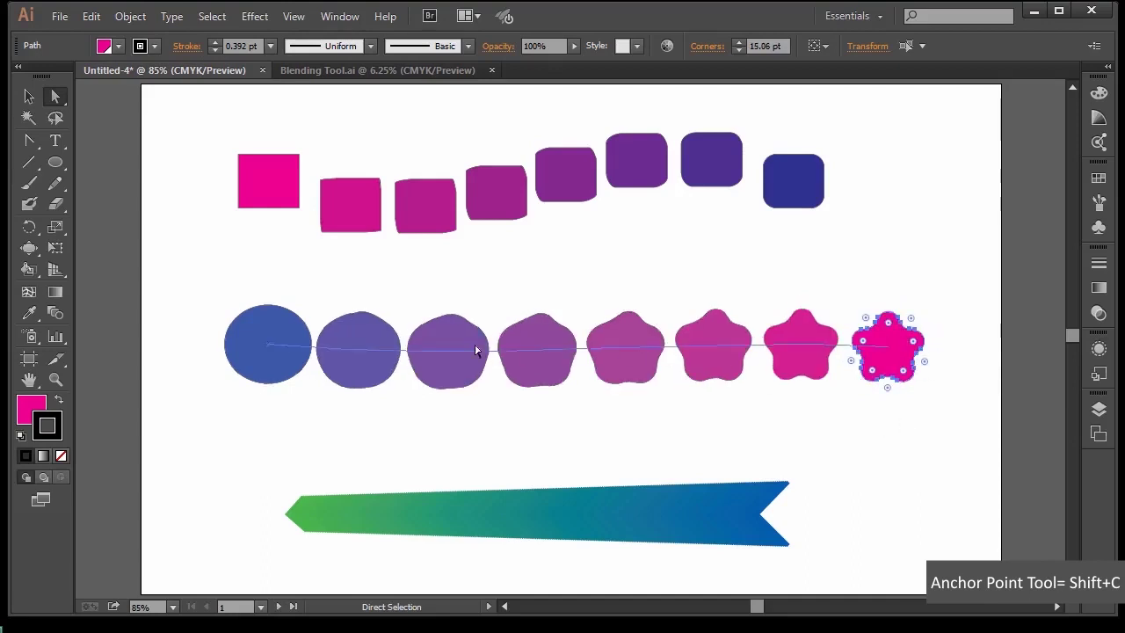
left_click(261, 331)
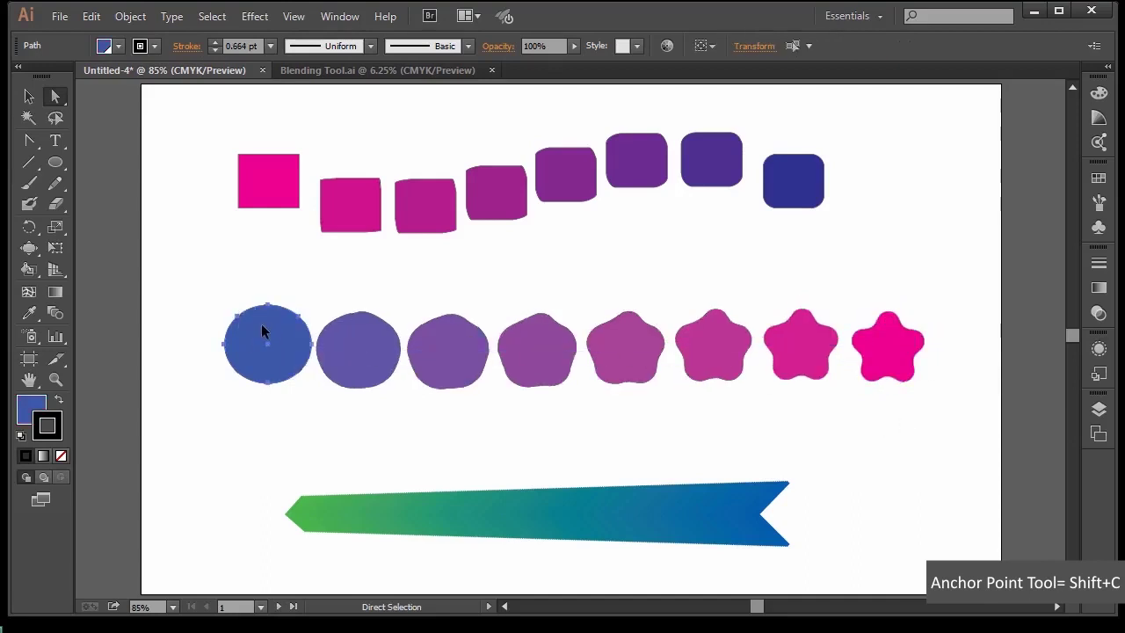
left_click(119, 47)
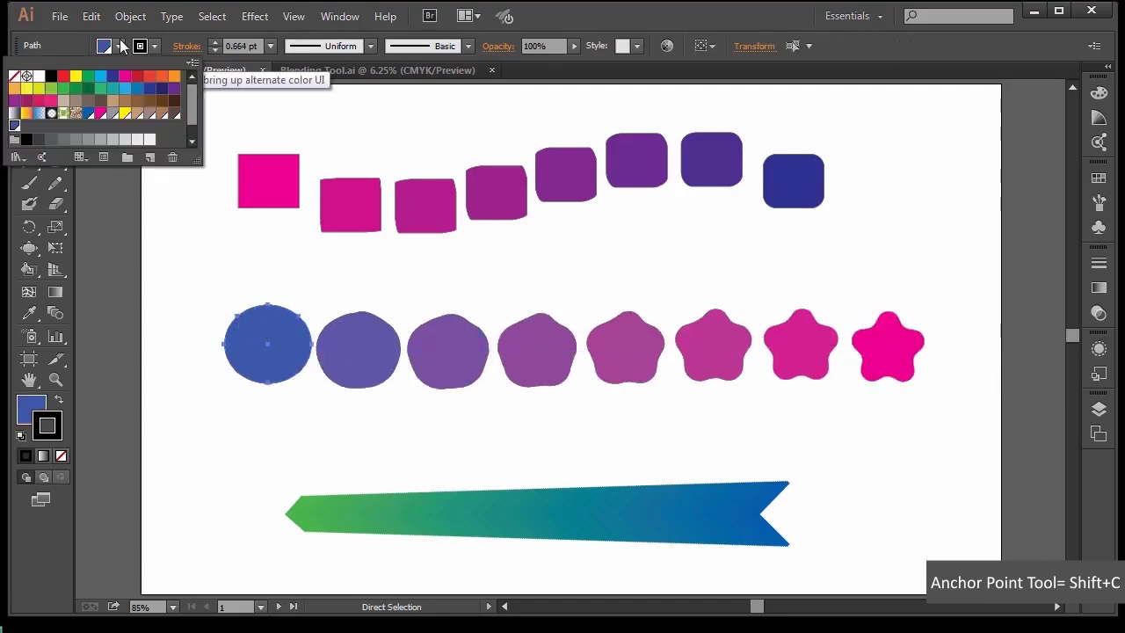
left_click(88, 76)
left_click(268, 419)
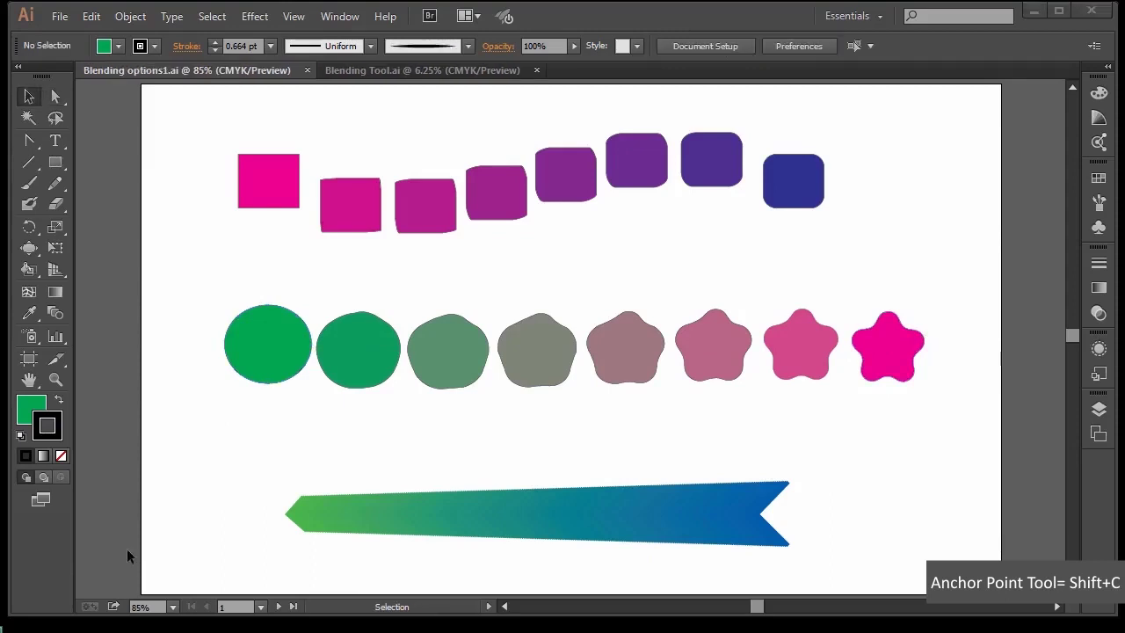
- Draw a small rectangle across the artboard's upper-left edge and fill it with yellow-green
left_click(57, 163)
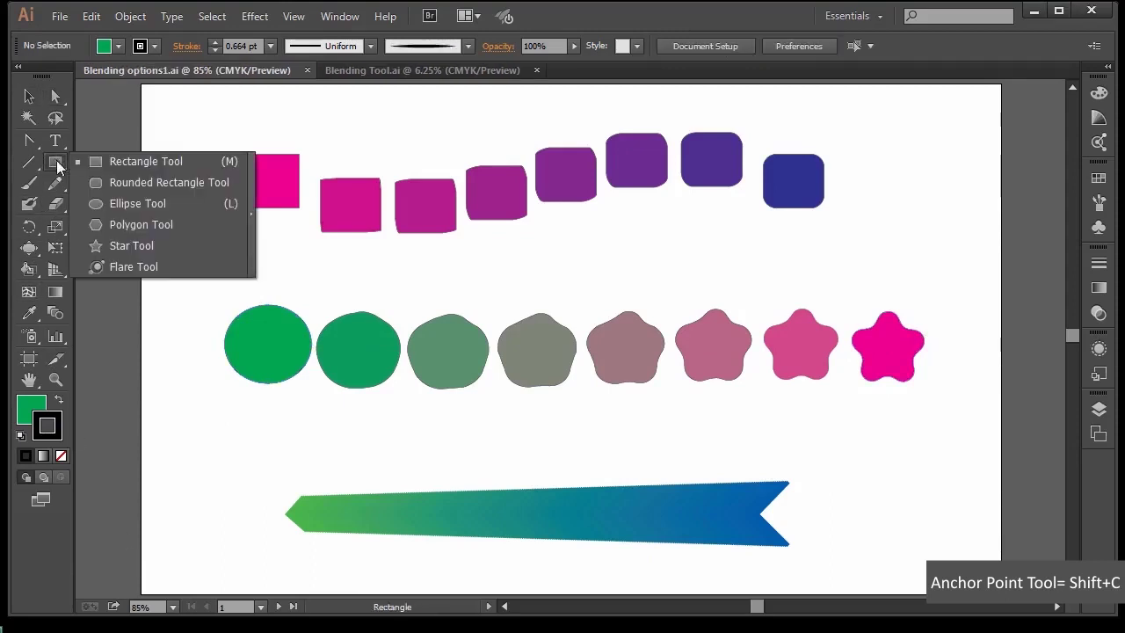
left_click(121, 160)
left_click_drag(94, 109, 163, 182)
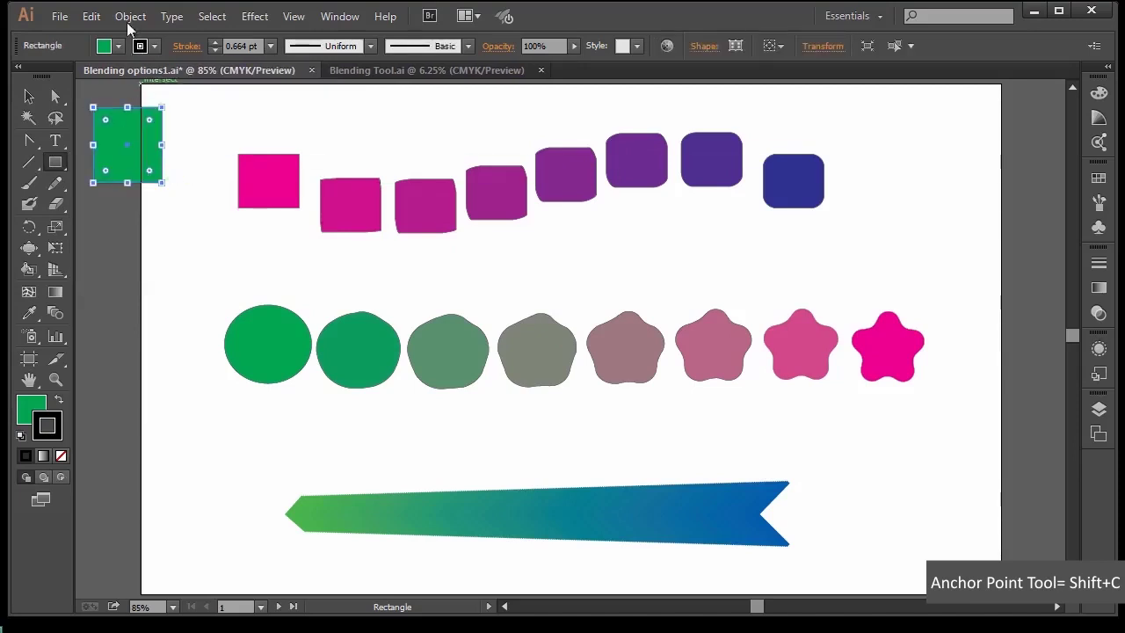
left_click(109, 47)
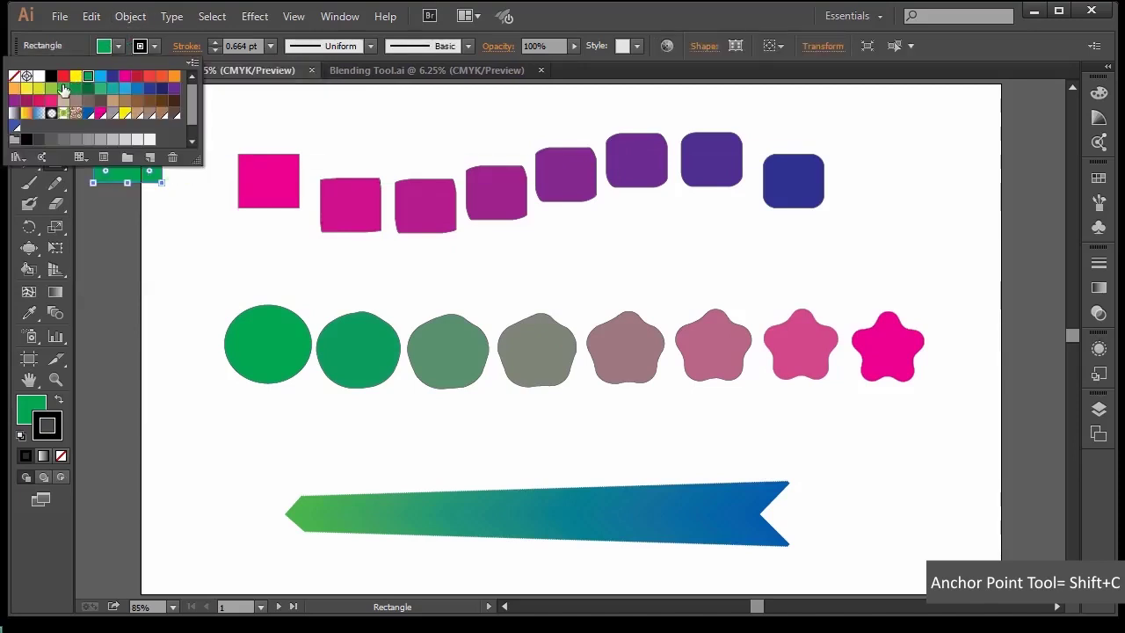
left_click(38, 89)
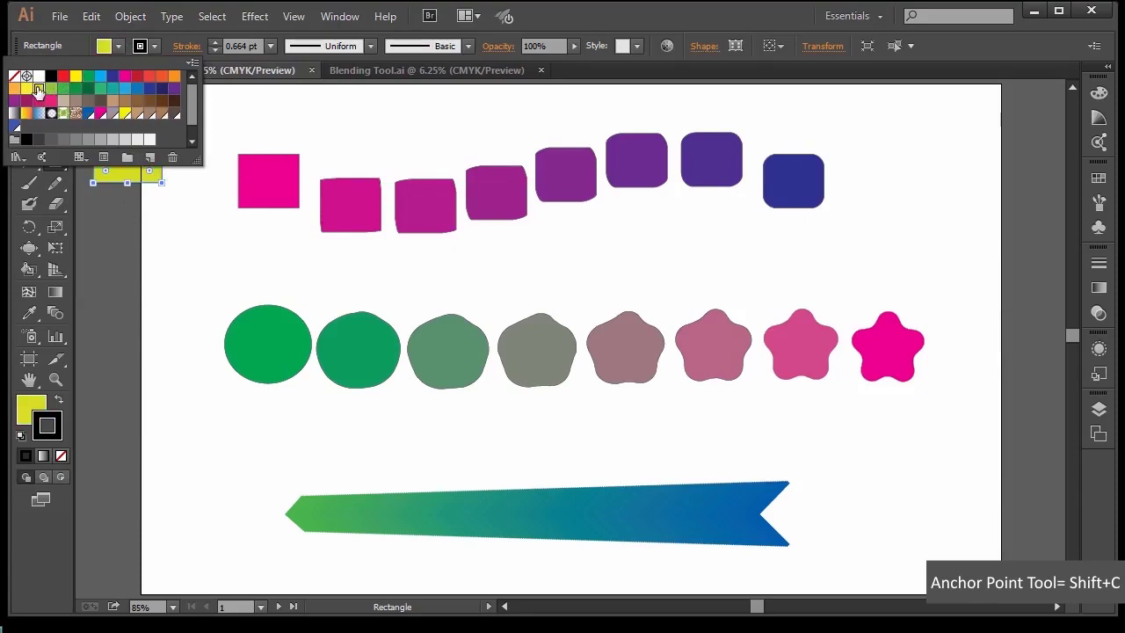
left_click(579, 20)
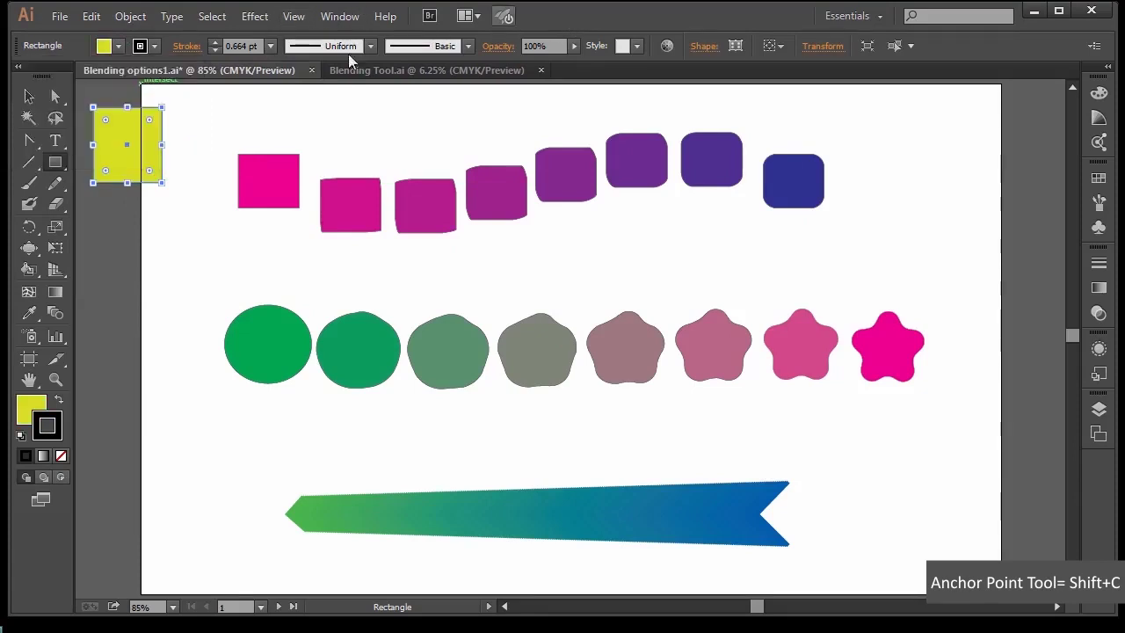
- Copy the yellow-green rectangle down to the artboard's lower-left corner and shift both rectangles fully onto the artboard
left_click(55, 96)
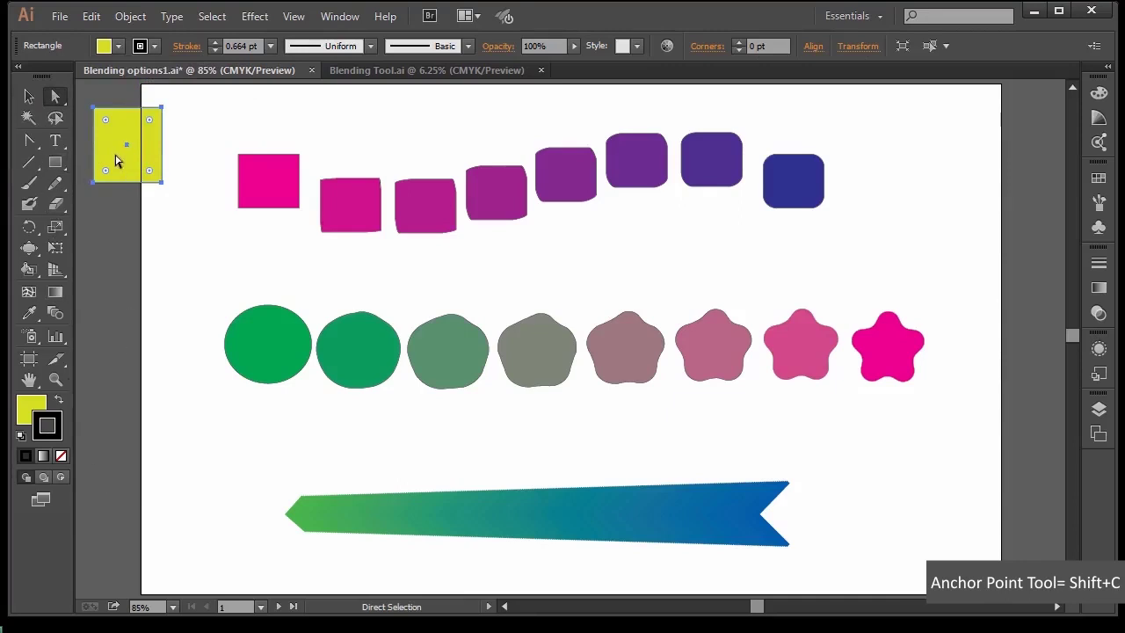
left_click_drag(125, 164, 175, 556)
left_click_drag(128, 138, 174, 138)
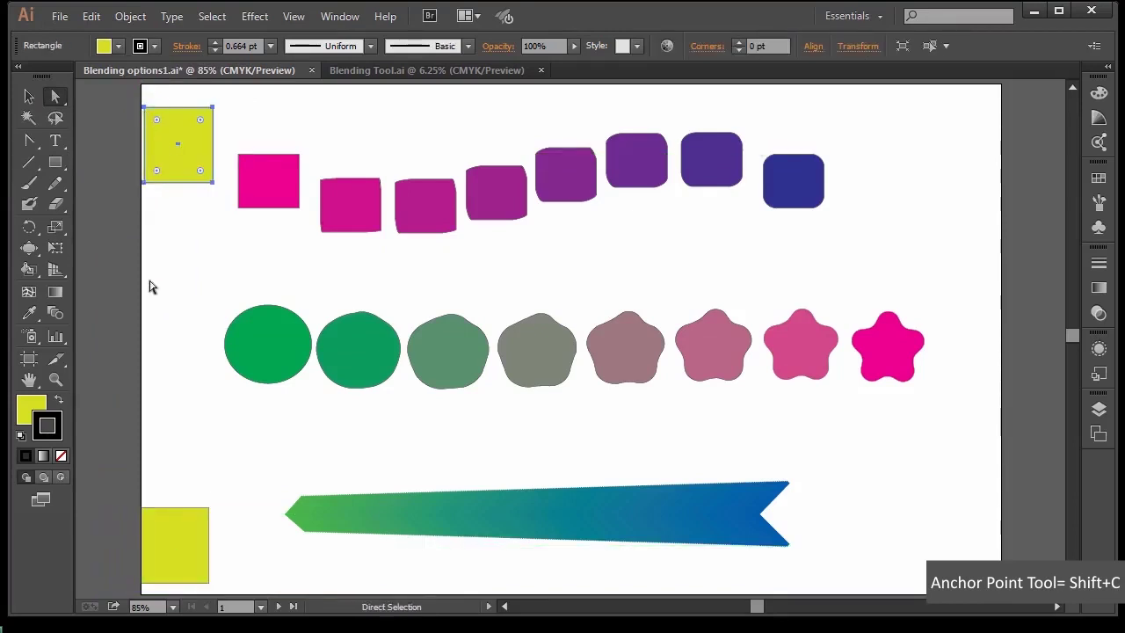
left_click_drag(176, 546, 182, 542)
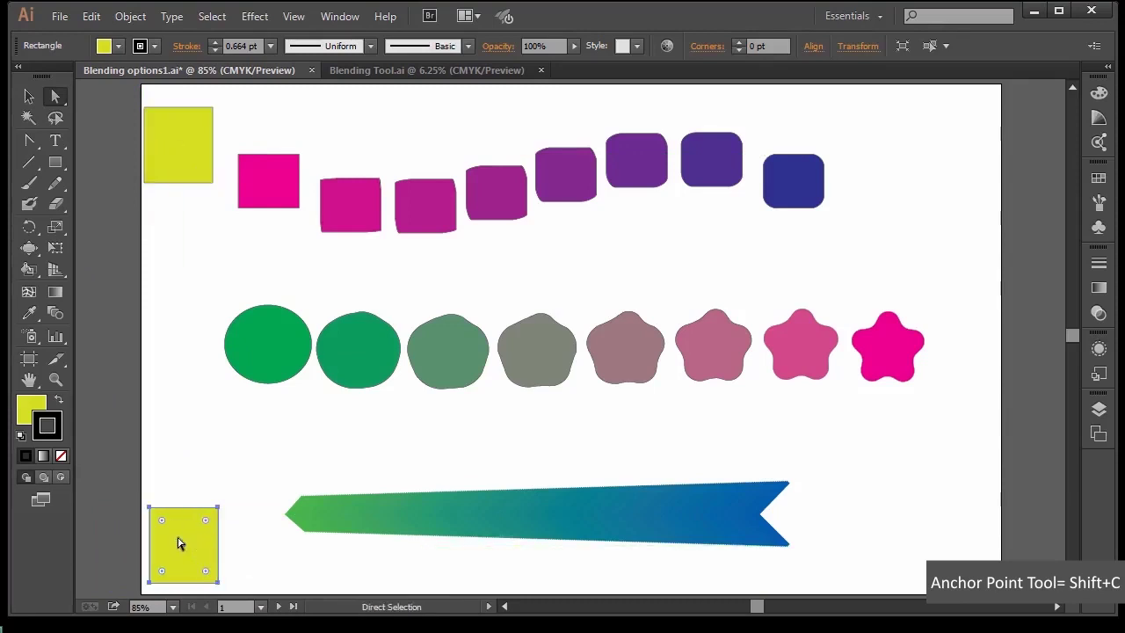
- Fill the lower rectangle with dark green and move the yellow-green rectangle slightly up
left_click(117, 48)
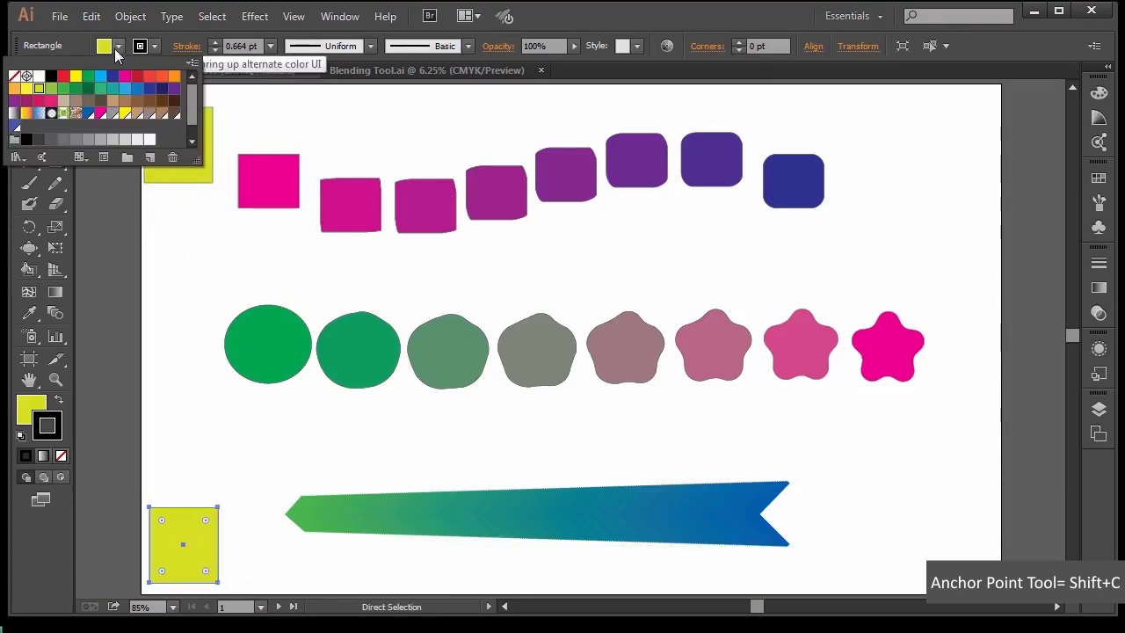
left_click(93, 91)
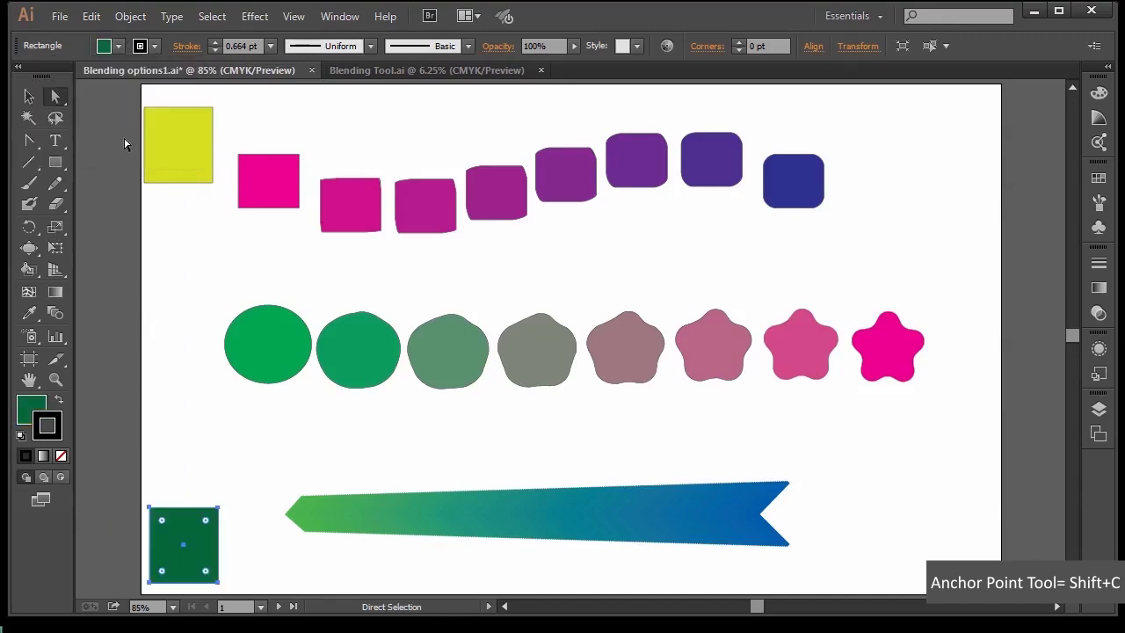
left_click_drag(166, 131, 166, 118)
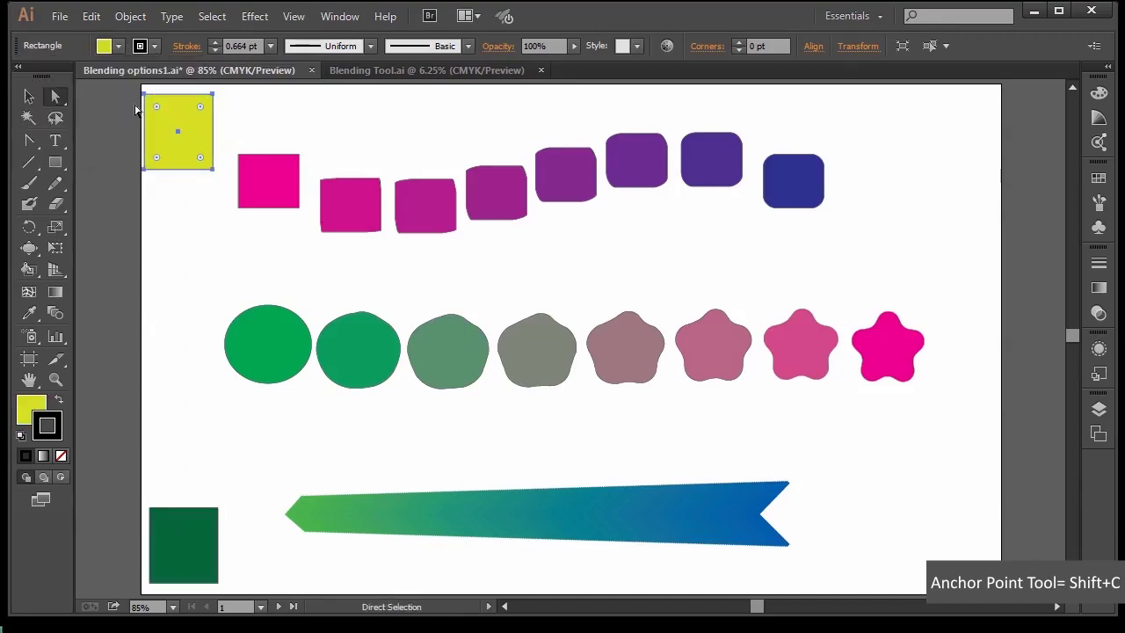
- Blend the yellow-green rectangle into the dark green rectangle along the artboard's left edge
left_click(183, 545, "shift")
key("w")
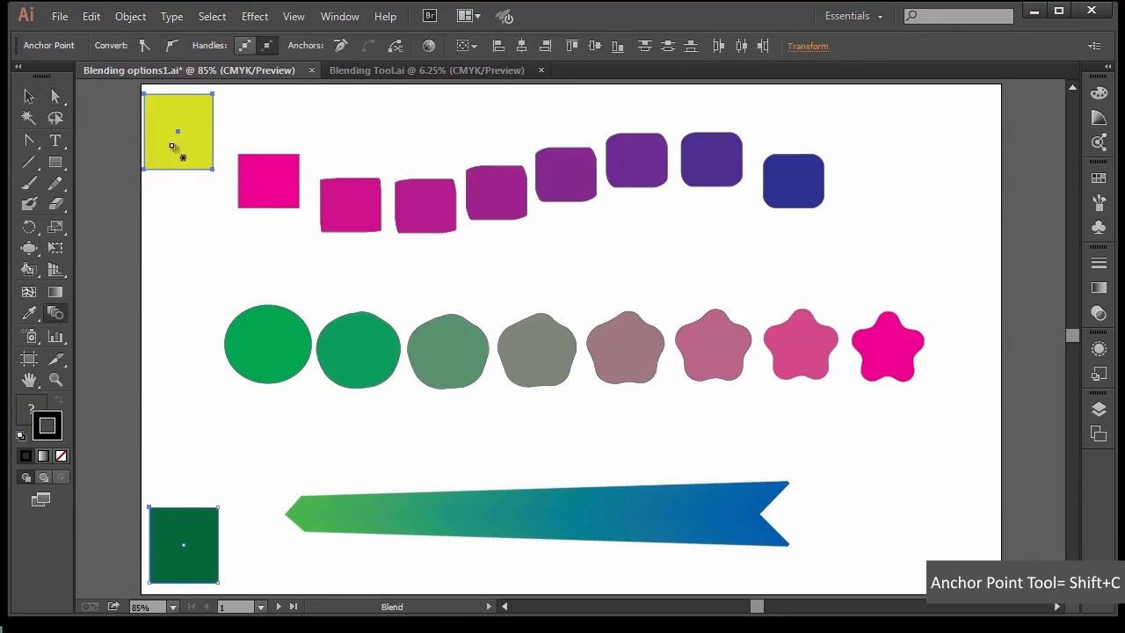
left_click(170, 533)
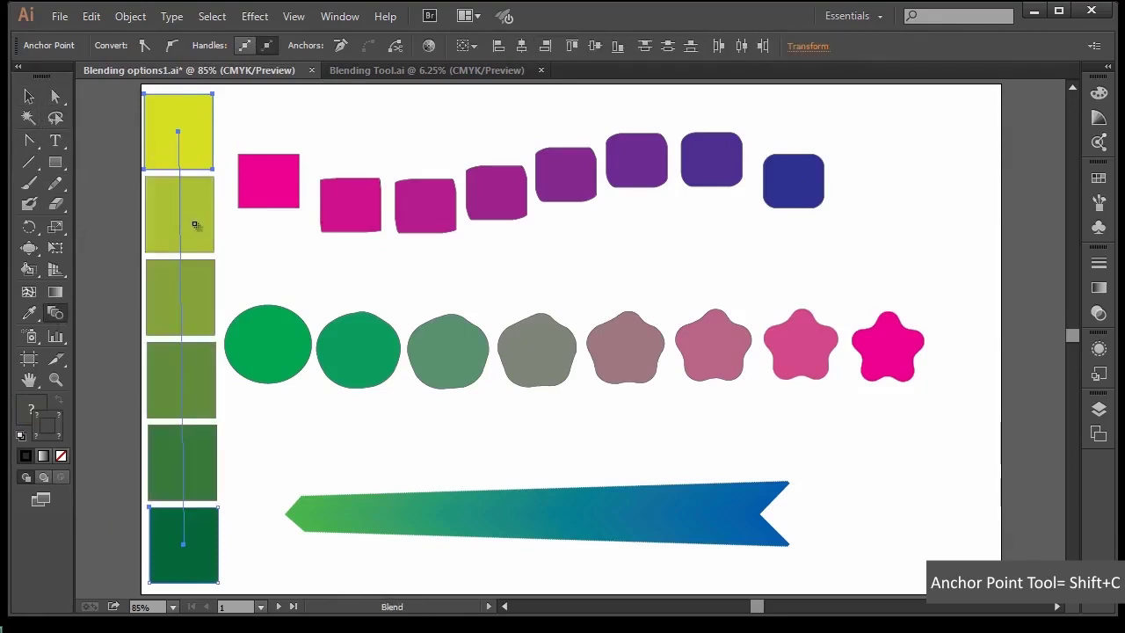
- Select the vertical blend's spine and examine the artwork in Outline view before returning to Preview
key("a")
left_click(179, 143)
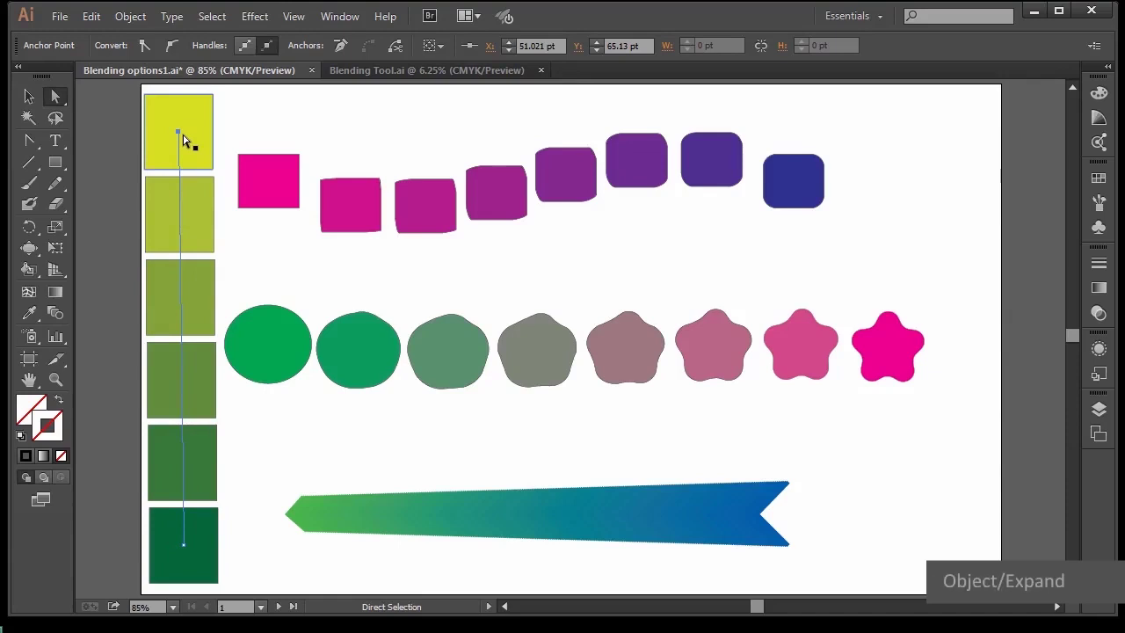
key("ctrl+y")
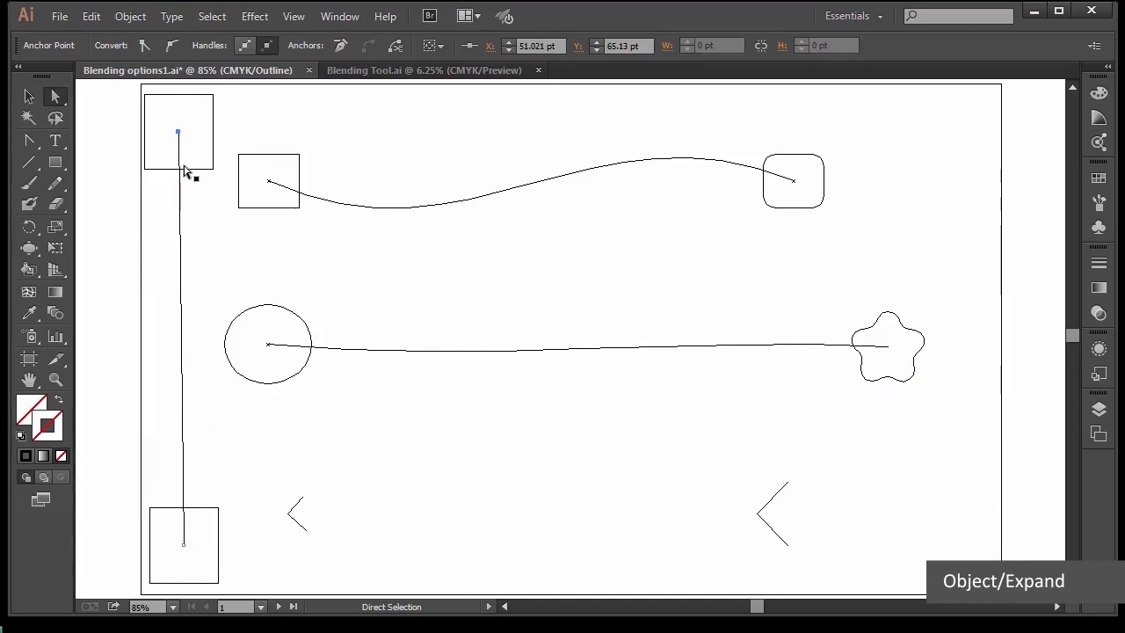
key("ctrl+y")
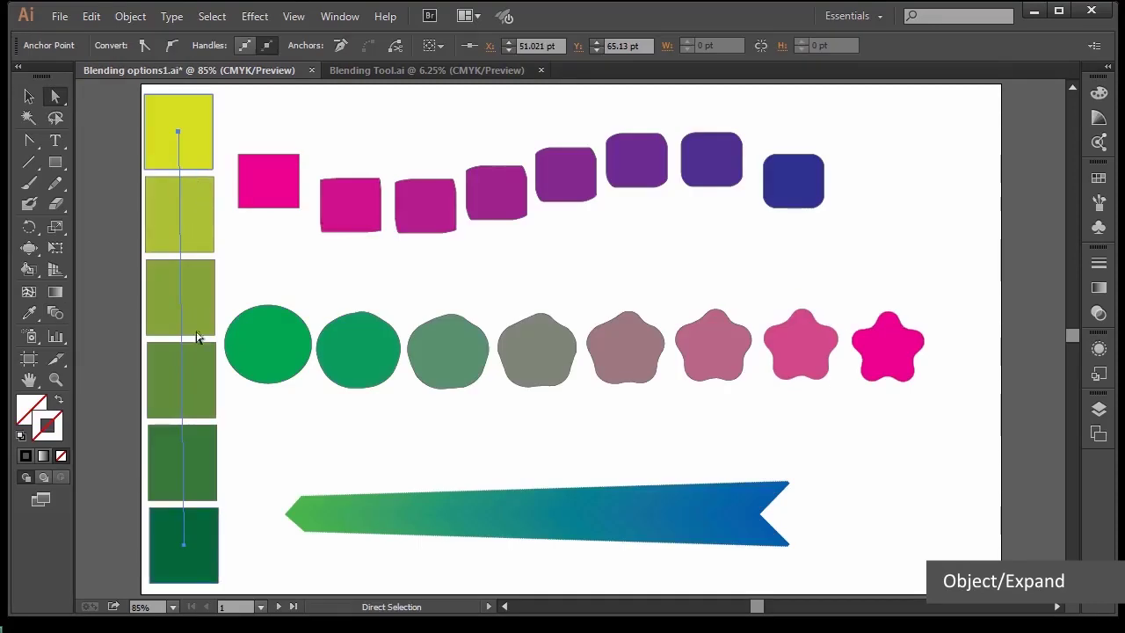
- Expand the vertical rectangle blend with the Object and Fill options enabled
left_click(123, 18)
left_click(154, 204)
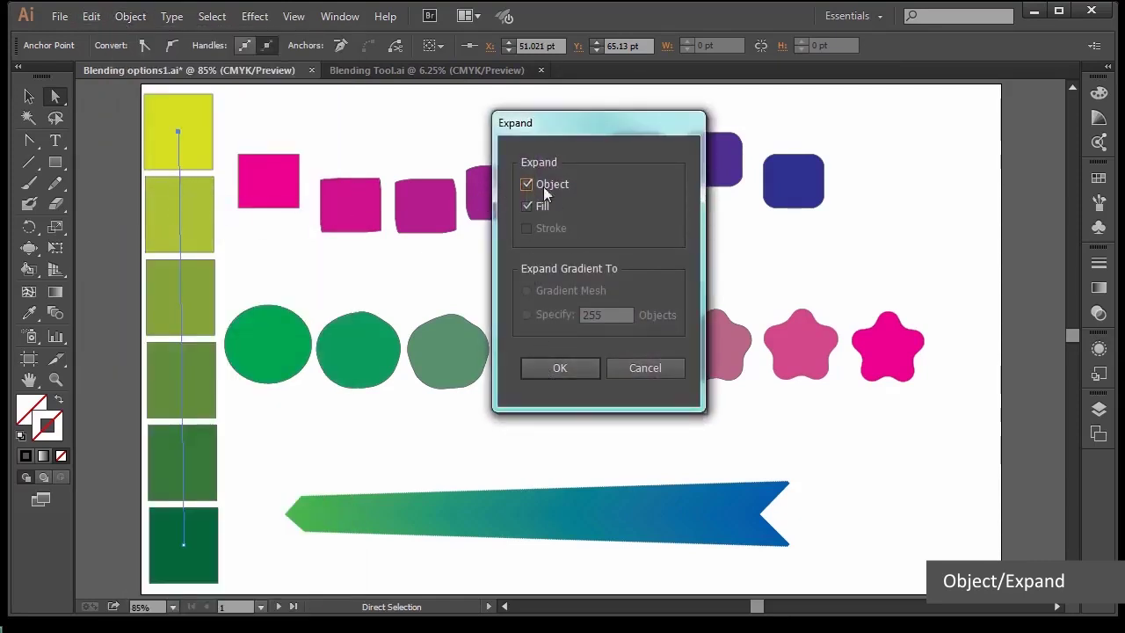
left_click(540, 369)
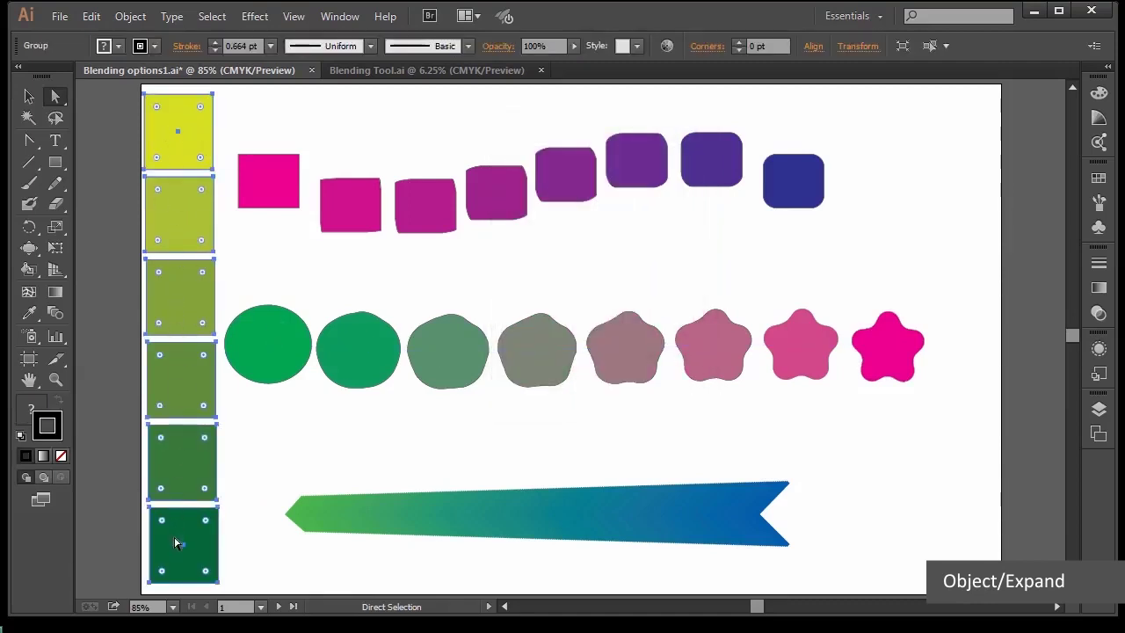
- Add the colors of the expanded rectangles to the swatches and enlarge the swatch list to show them
left_click(1098, 178)
left_click(1071, 166)
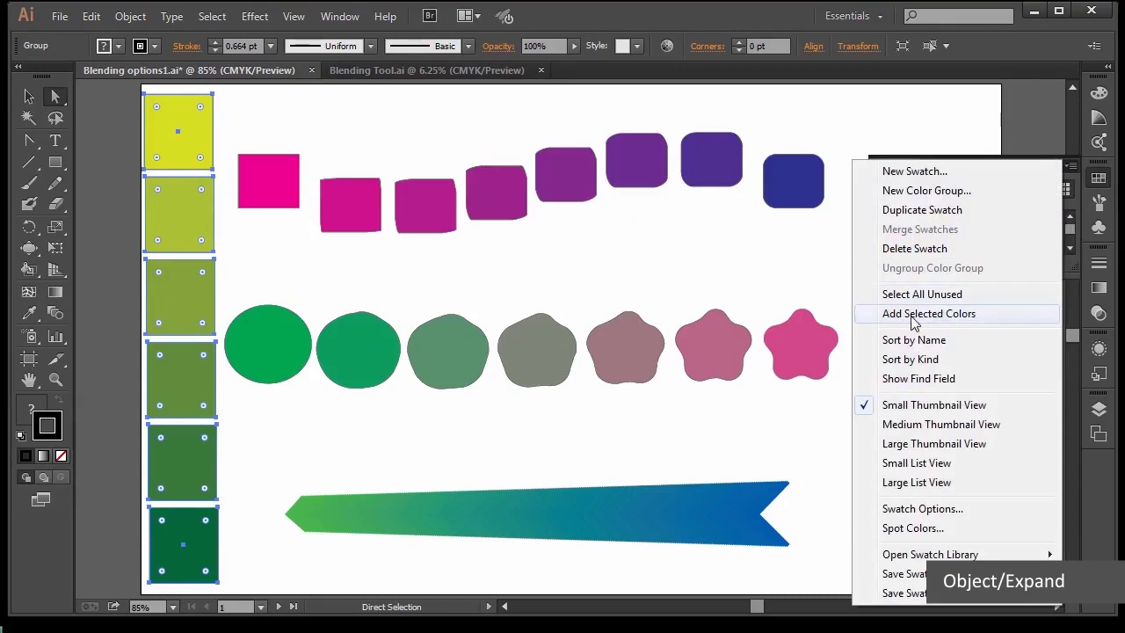
left_click(975, 314)
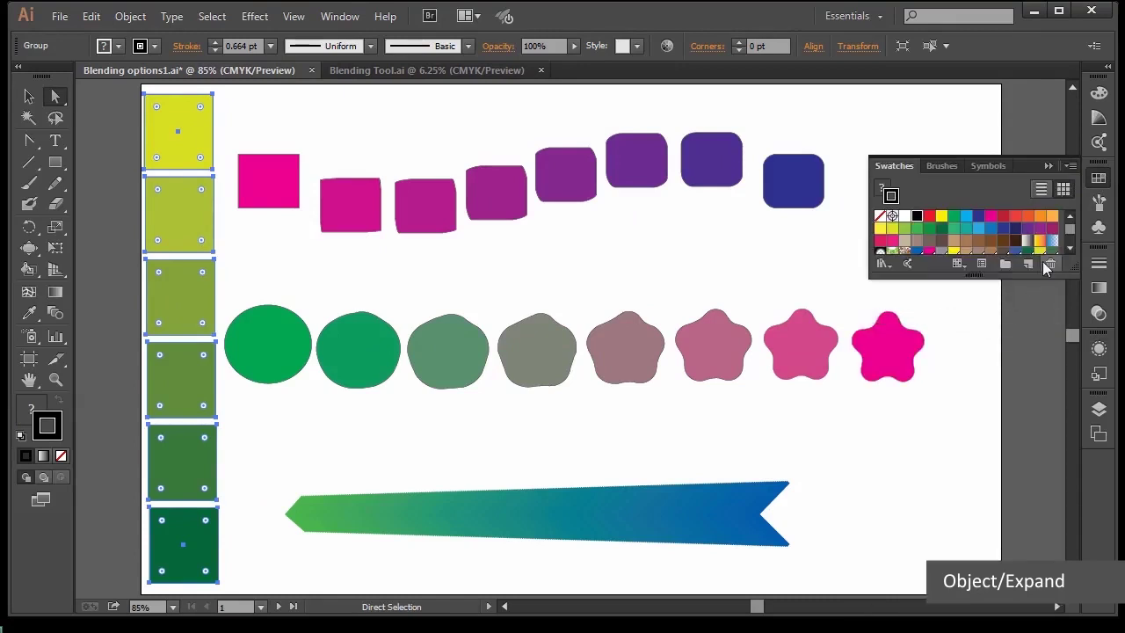
left_click_drag(1026, 278, 1017, 404)
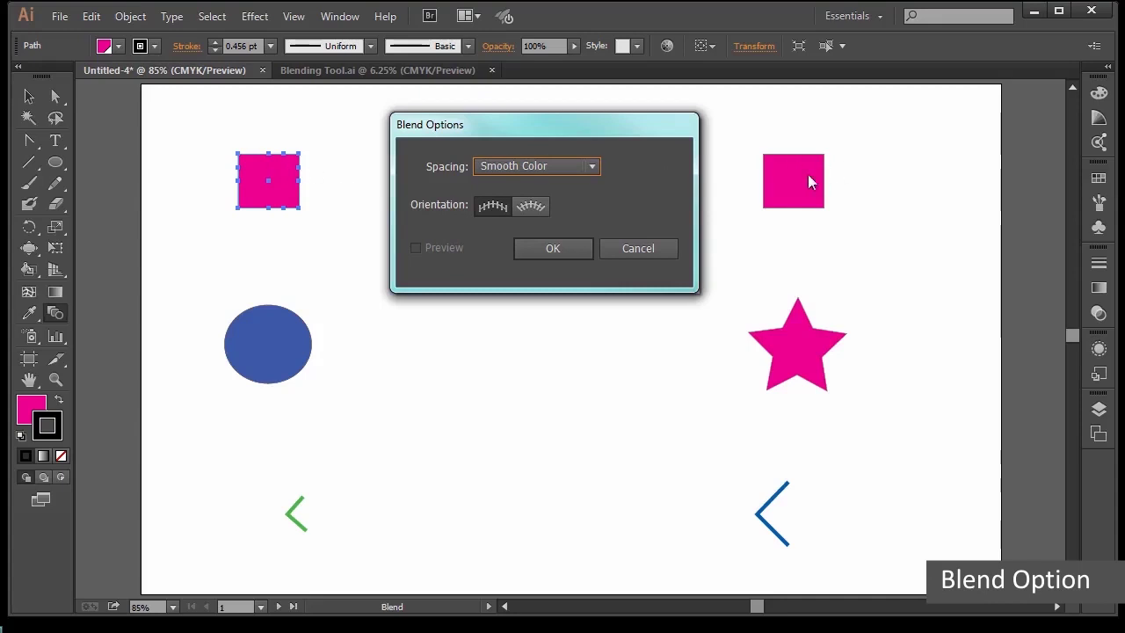
- Set the blend spacing to Specified Steps with 6 steps
left_click(592, 167)
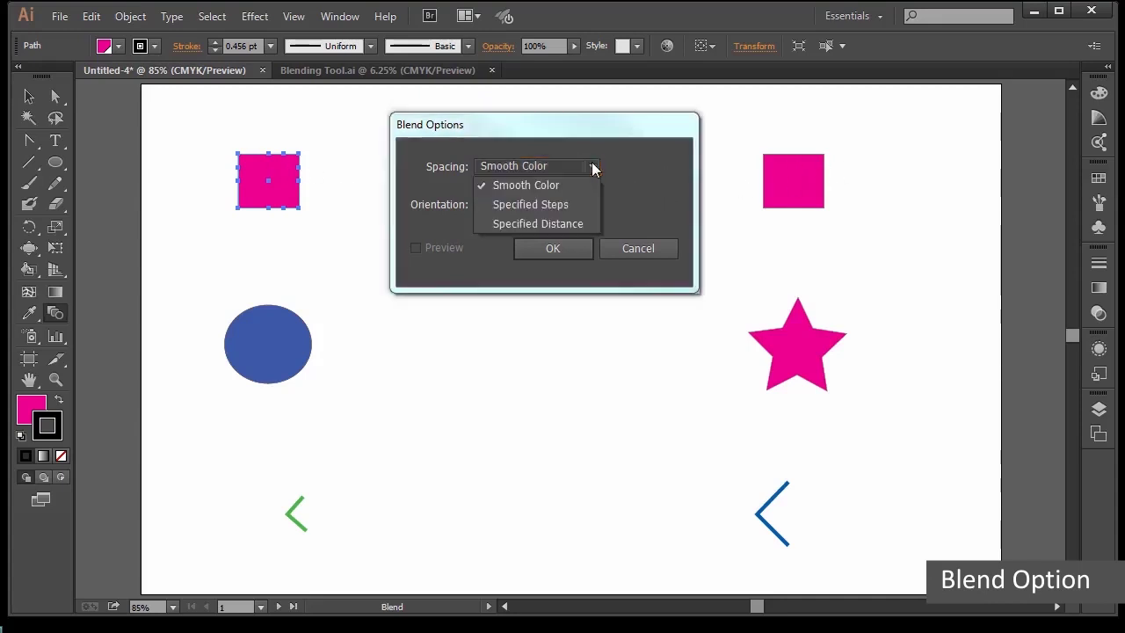
left_click(559, 204)
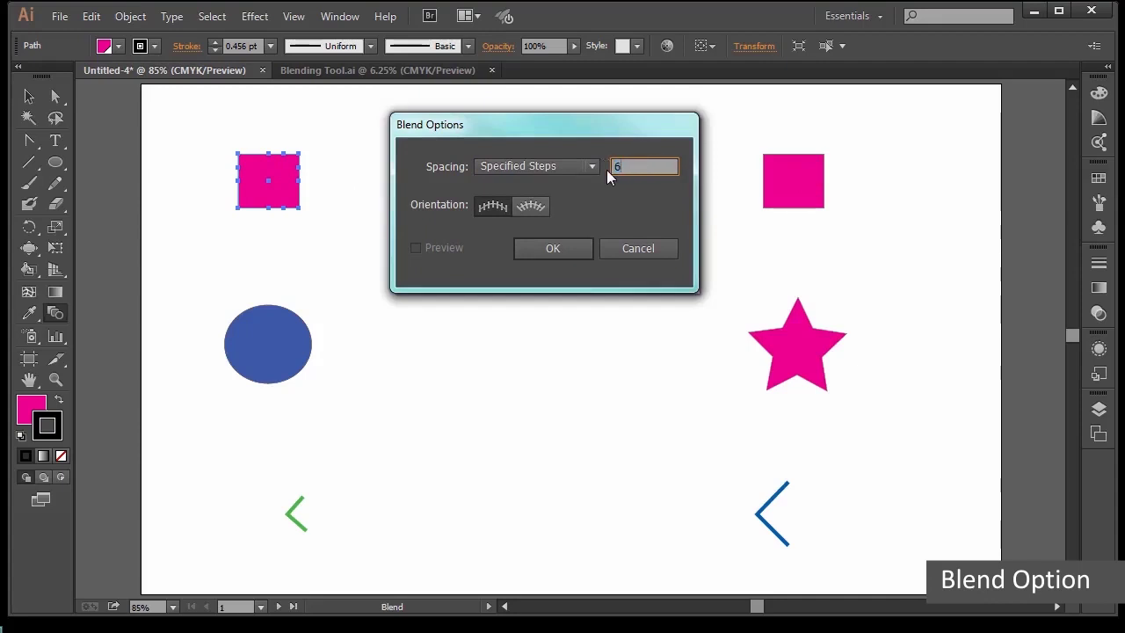
type("6")
left_click(563, 247)
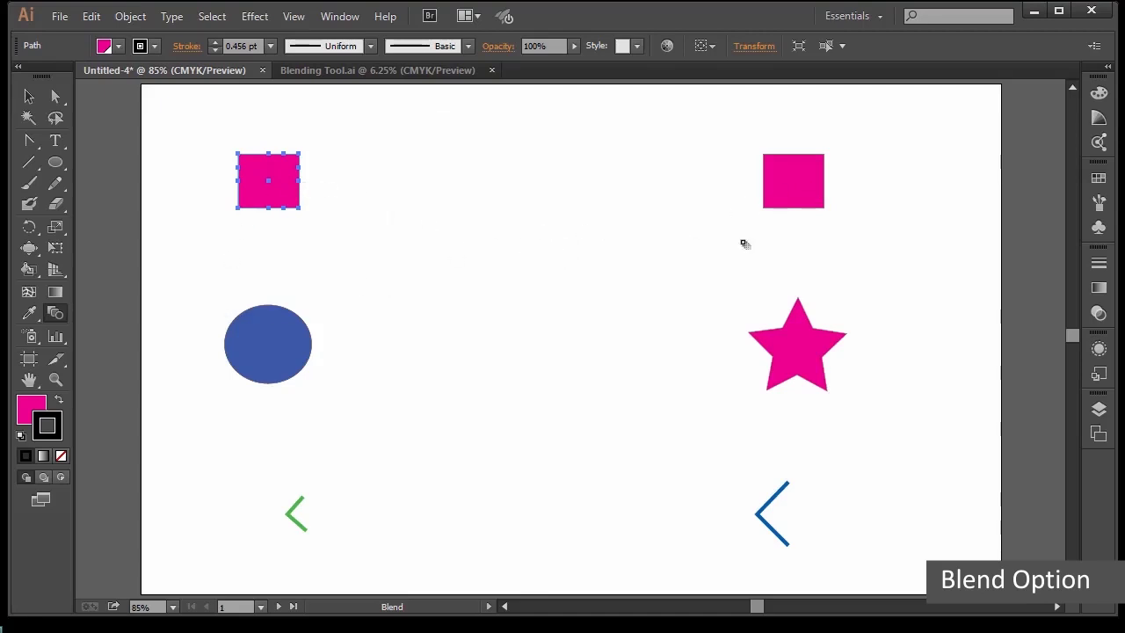
- Blend the left pink square into the right pink square with the Blend tool
left_click(56, 310)
left_click(293, 179)
left_click(792, 176)
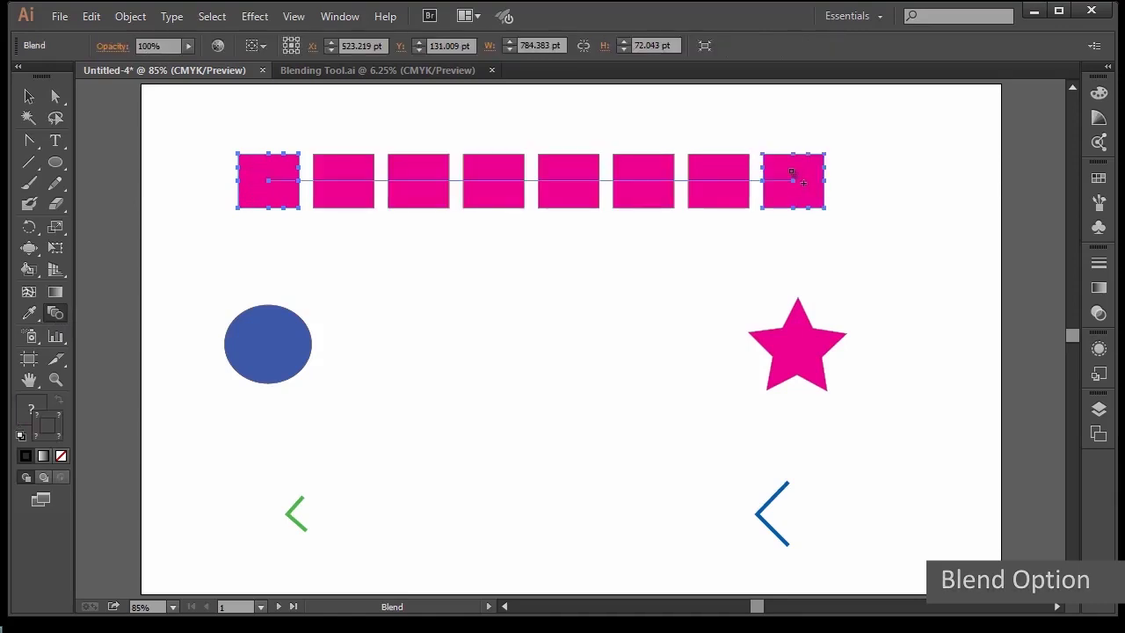